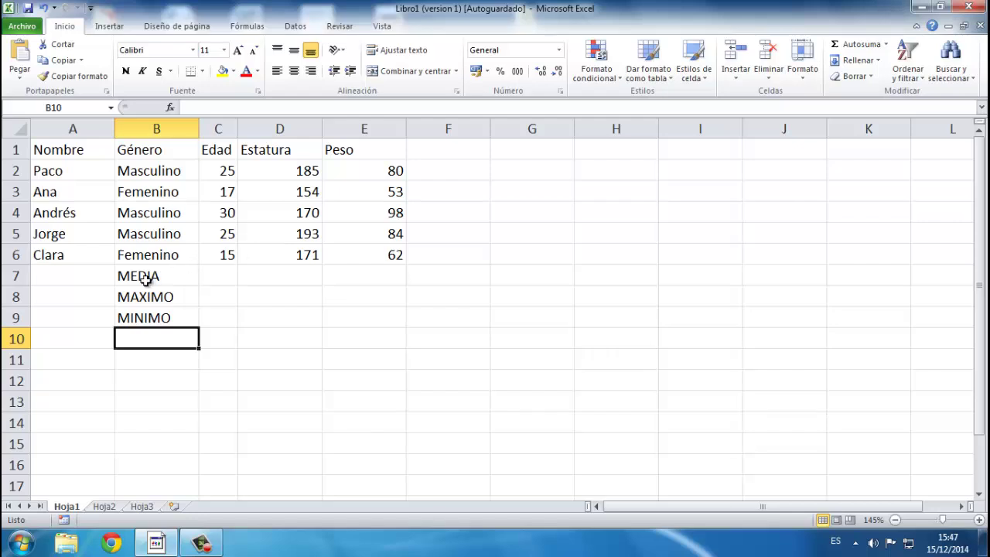
pyautogui.click(147, 281)
pyautogui.click(152, 302)
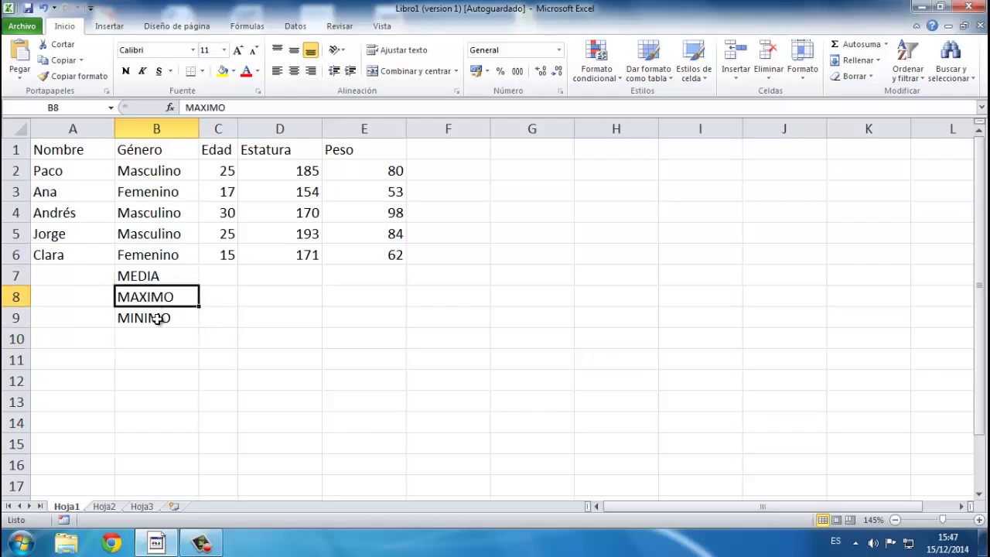
pyautogui.click(157, 319)
pyautogui.click(155, 276)
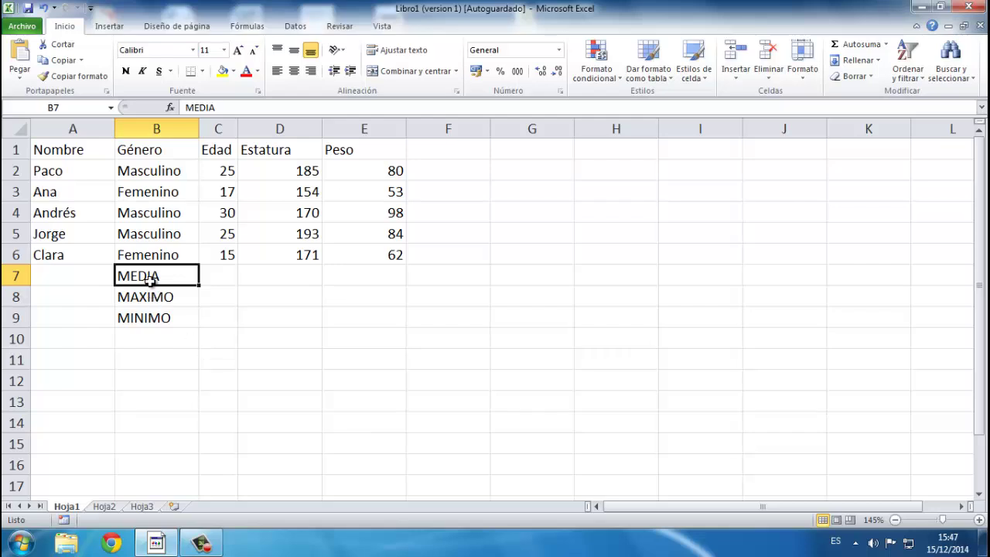
pyautogui.click(161, 302)
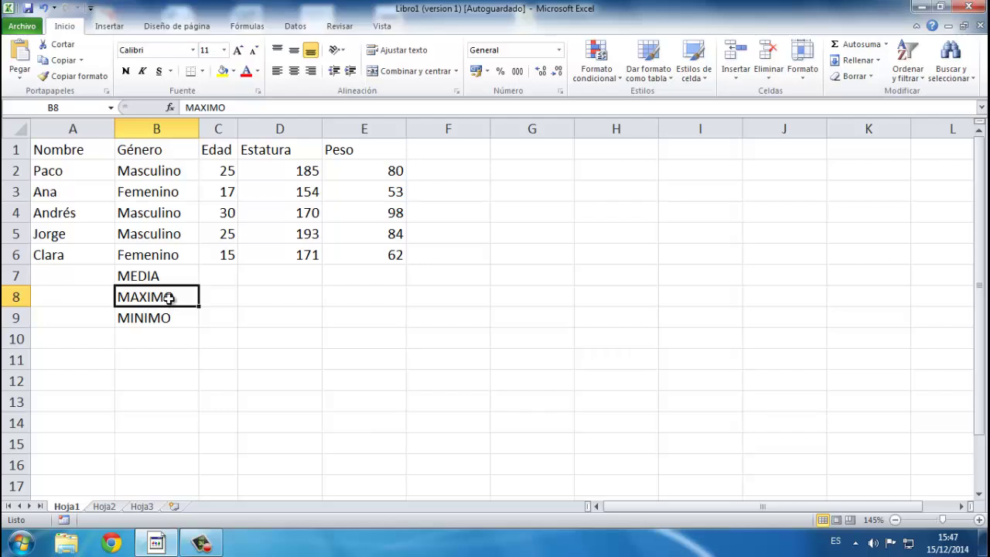
pyautogui.click(157, 324)
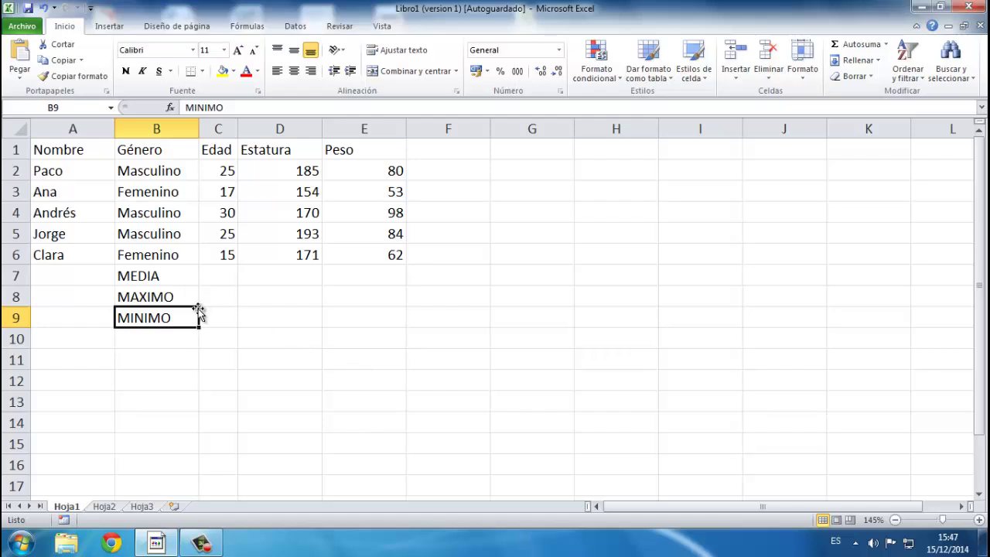
pyautogui.click(164, 278)
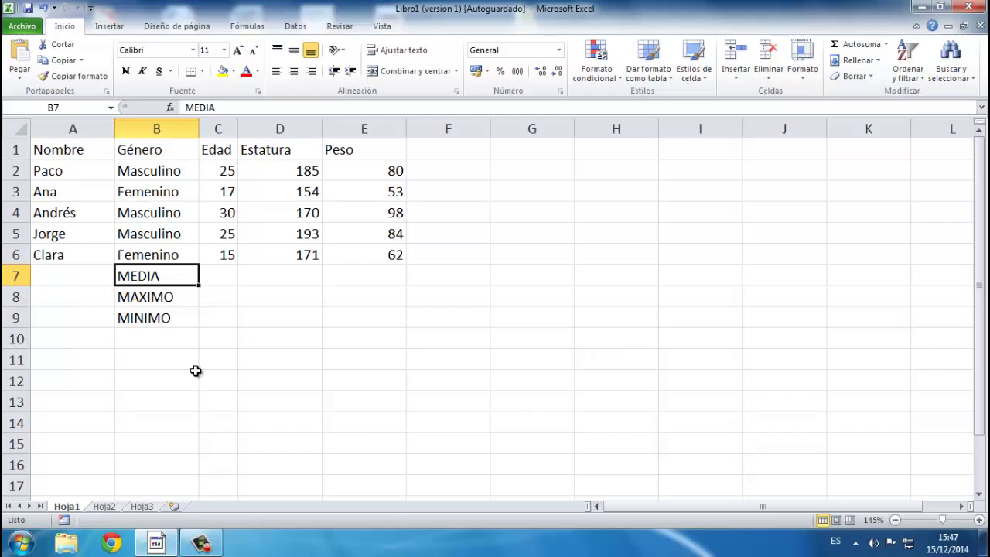
# Enter the formula =PROMEDIO(C2:C6) in C7 to average the Edad column.
pyautogui.click(213, 277)
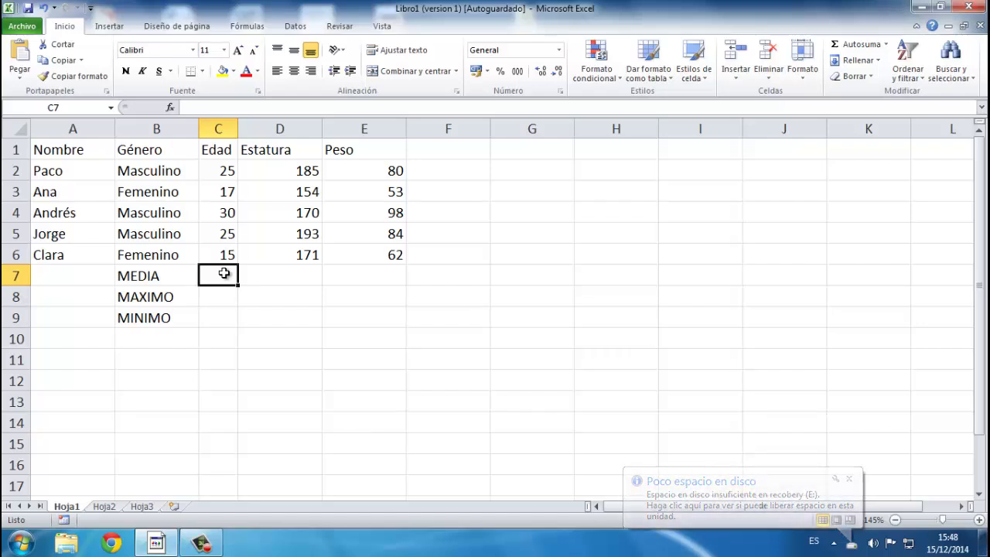
pyautogui.write('=')
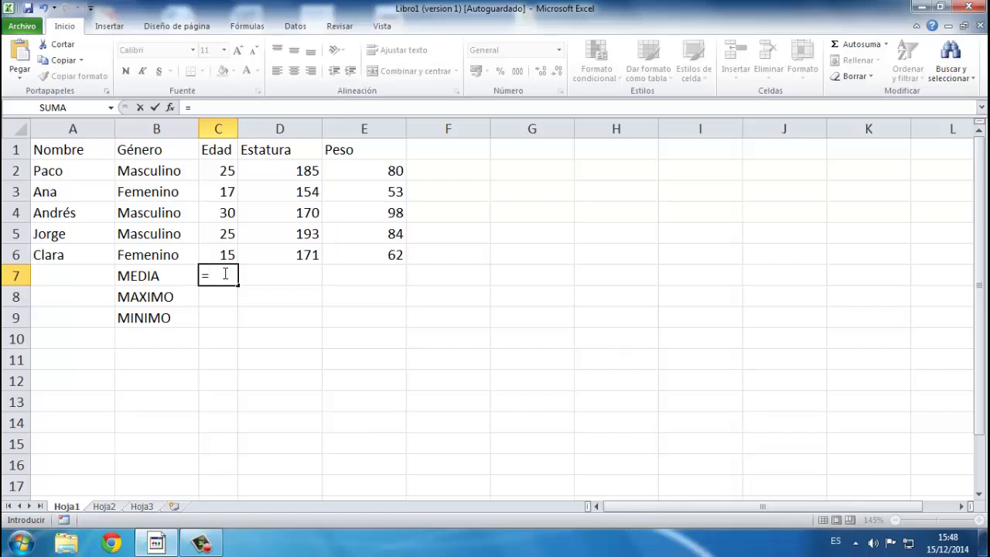
pyautogui.write('promedio')
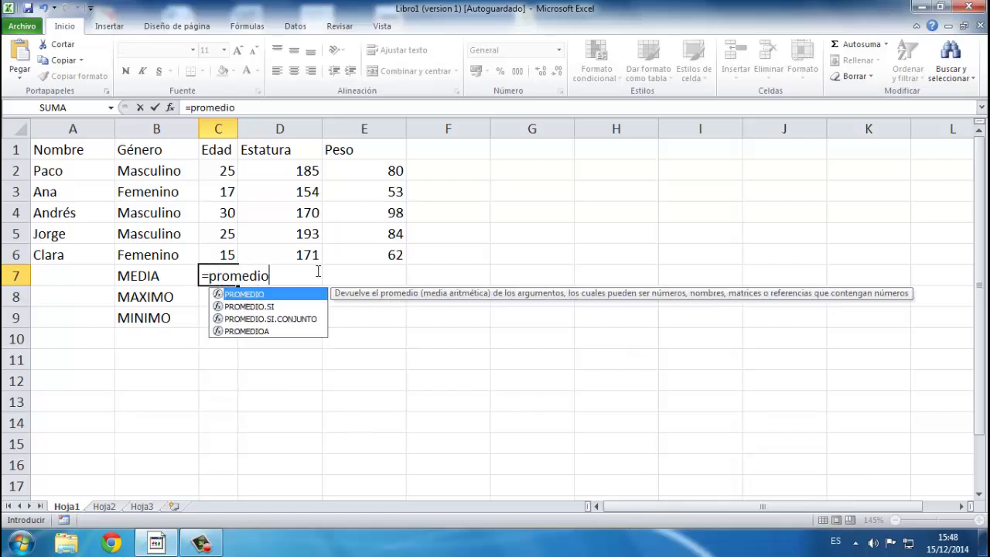
pyautogui.write('(')
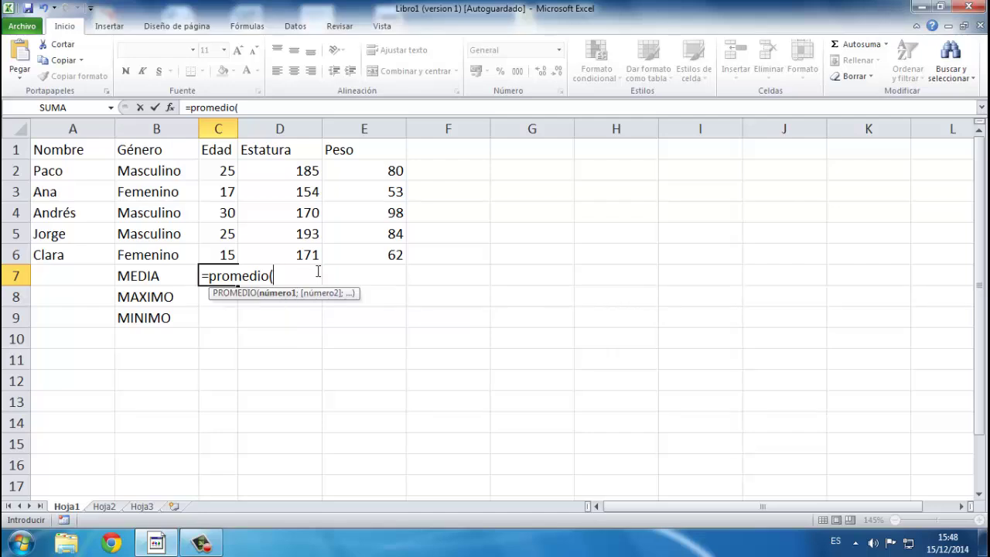
pyautogui.moveTo(226, 168); pyautogui.dragTo(222, 256)
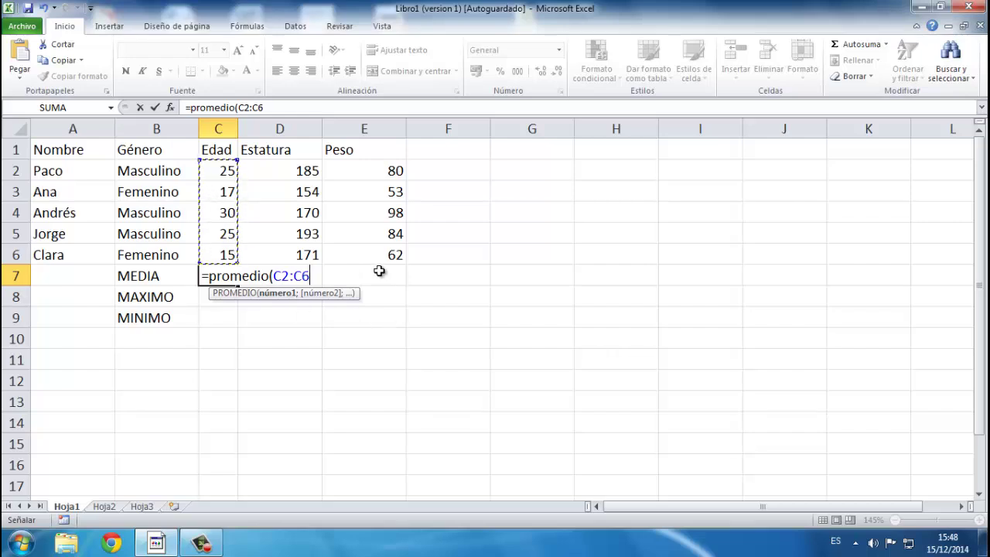
pyautogui.press('Return')
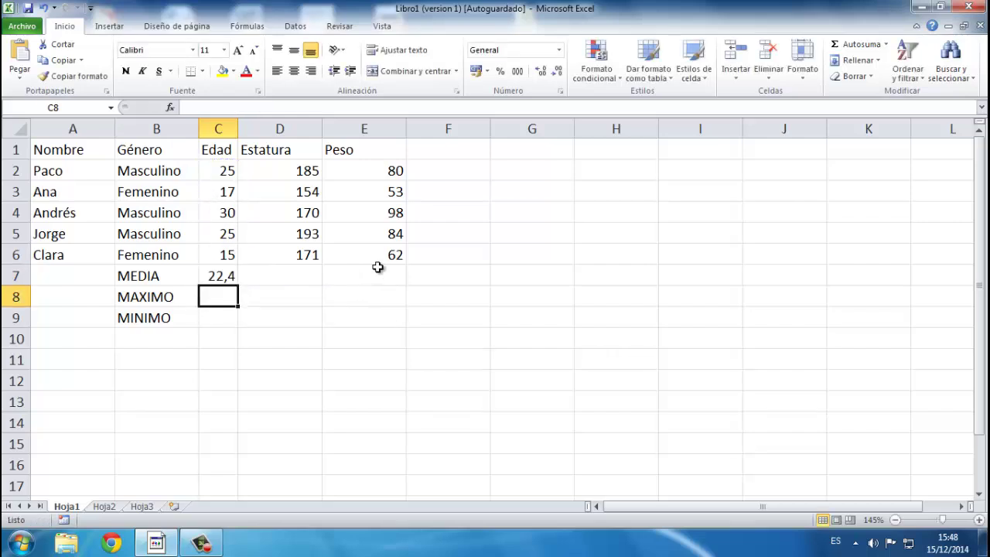
# Widen the Edad column and copy the average formula from C7 across to D7:E7.
pyautogui.click(225, 271)
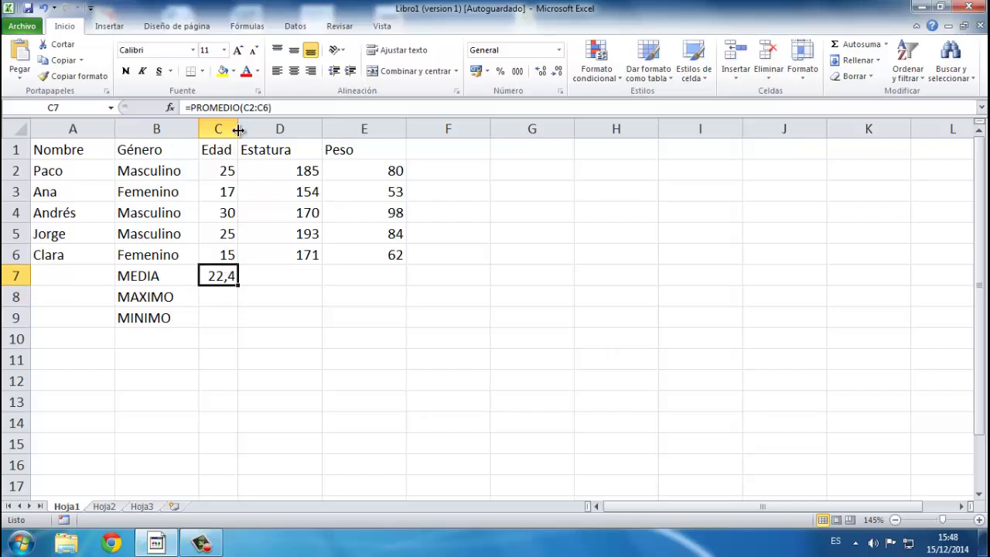
pyautogui.moveTo(238, 130); pyautogui.dragTo(273, 130)
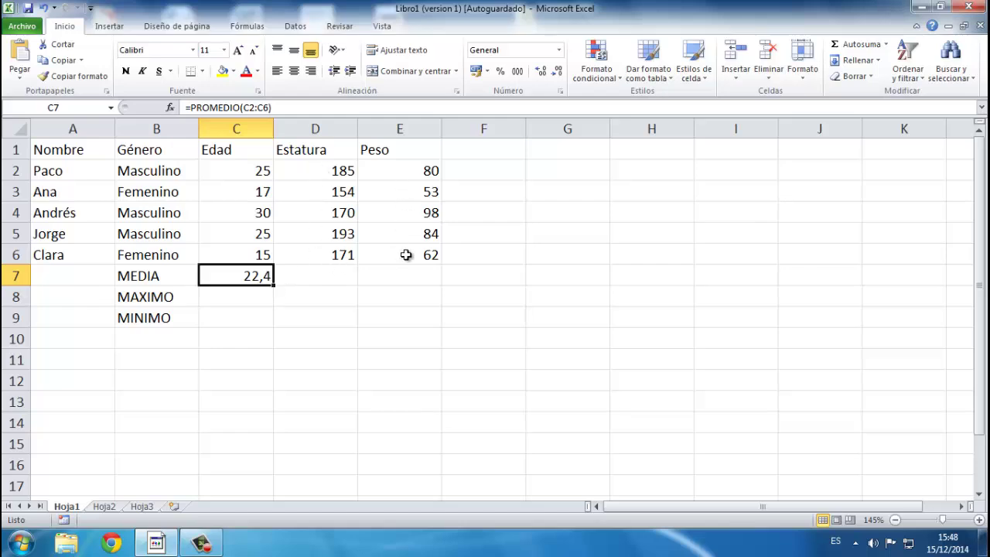
pyautogui.moveTo(273, 284); pyautogui.dragTo(422, 286)
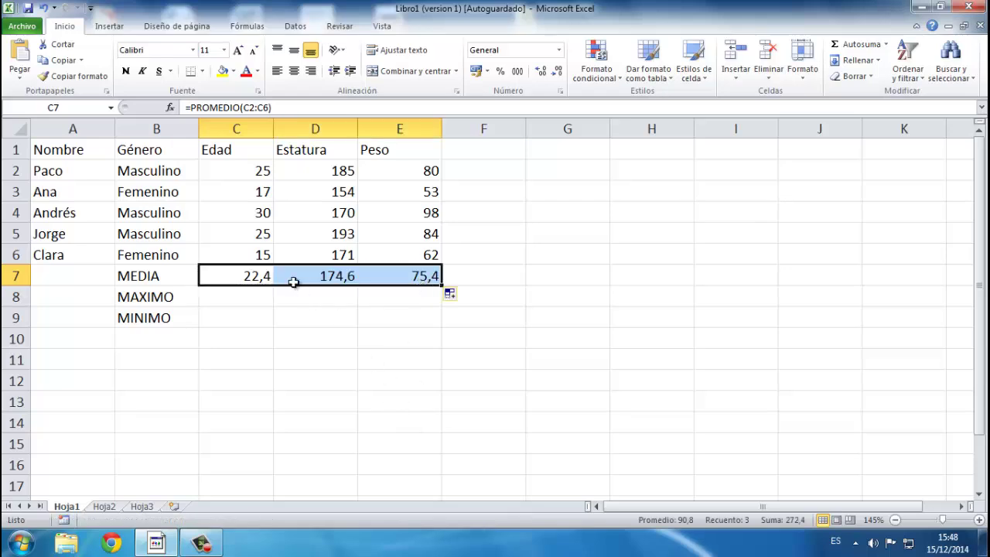
# Inspect the average formulas in C7, D7 and E7 and the ranges that D7 and E7 reference.
pyautogui.click(250, 278)
pyautogui.click(308, 280)
pyautogui.click(266, 279)
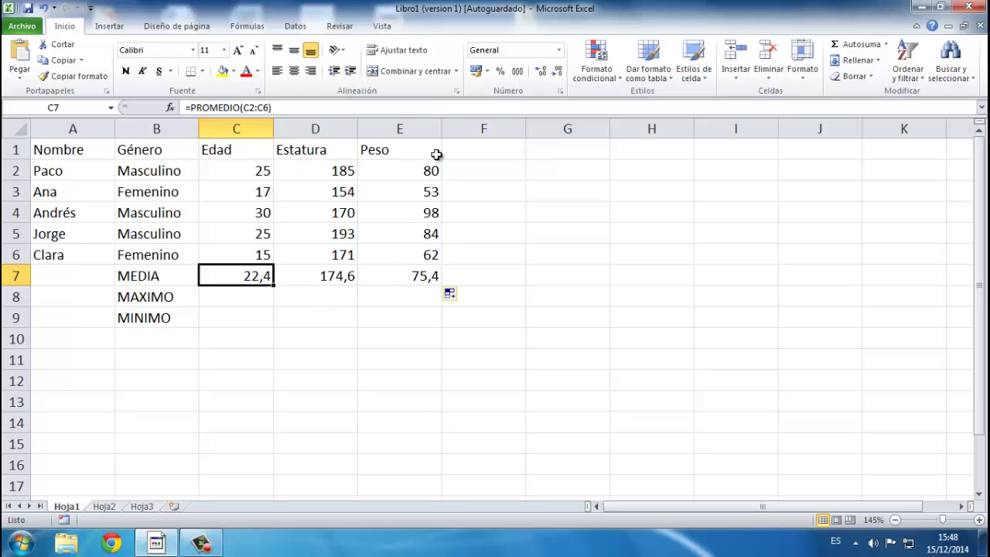
pyautogui.doubleClick(341, 276)
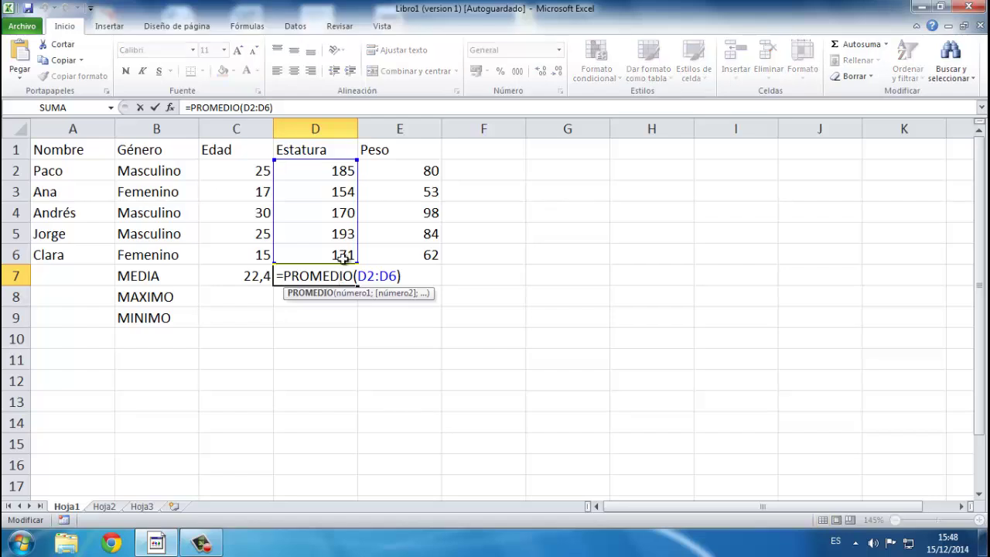
pyautogui.press('Return')
pyautogui.doubleClick(323, 279)
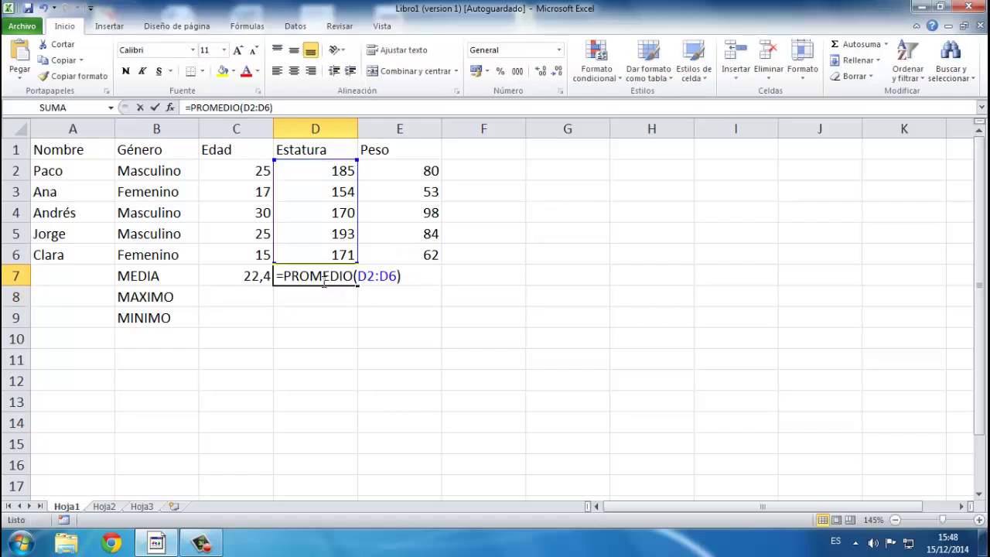
pyautogui.press('Return')
pyautogui.doubleClick(408, 276)
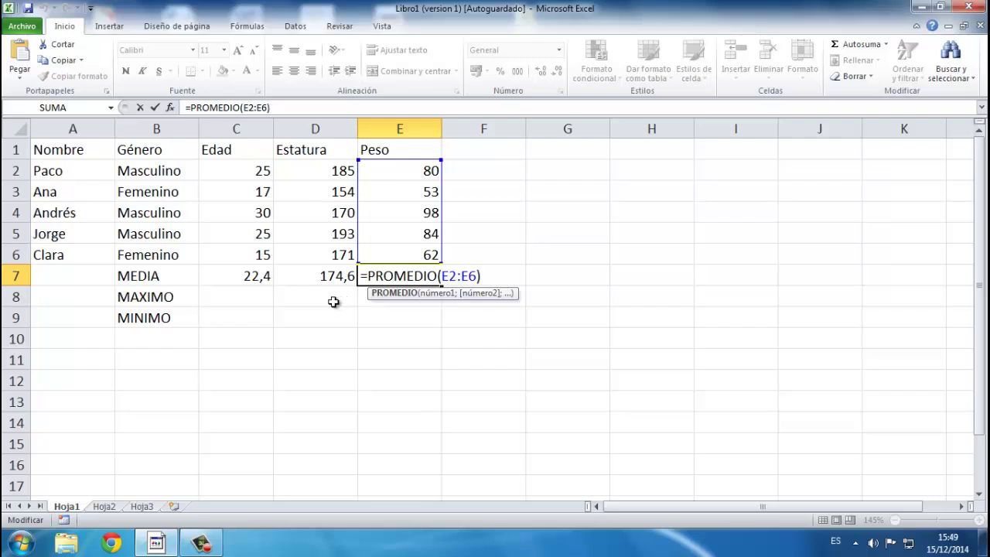
pyautogui.press('Return')
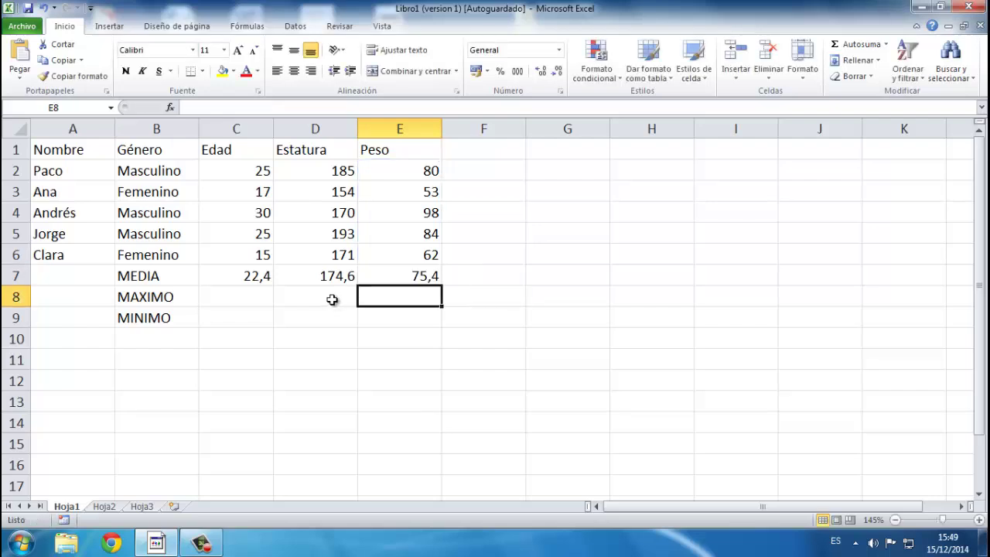
# Re-enter the Edad average in C7 using the Promedio option of Autosuma over C2:C6.
pyautogui.click(244, 276)
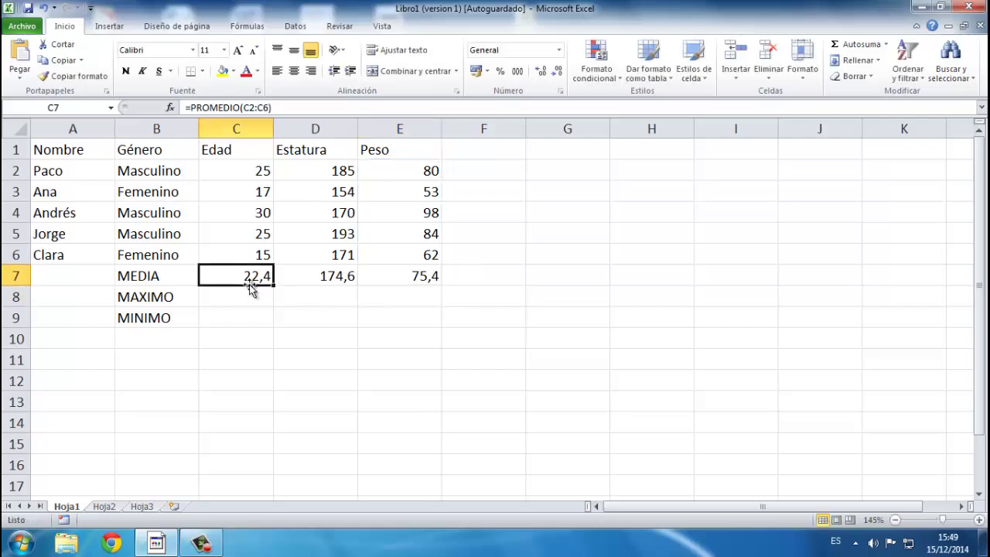
pyautogui.click(887, 45)
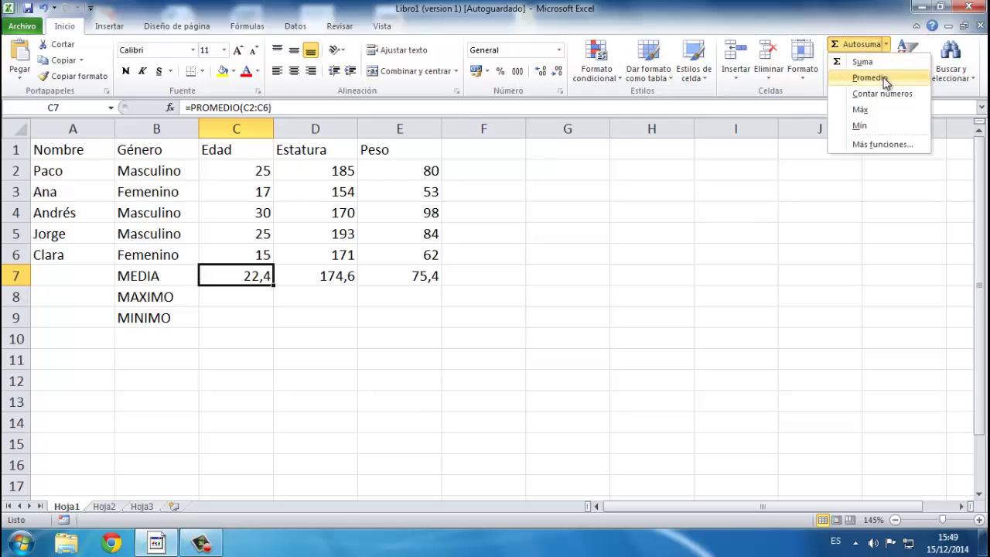
pyautogui.click(869, 78)
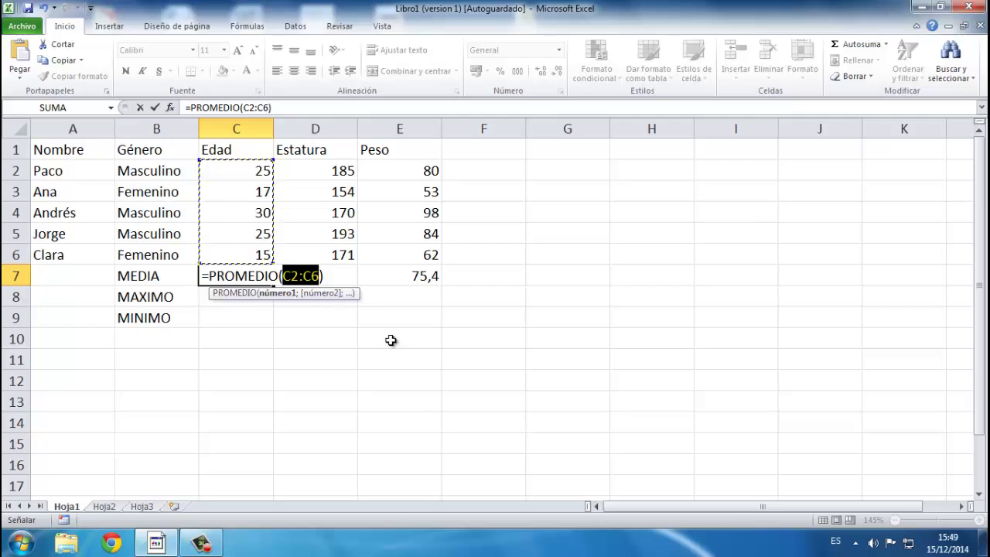
pyautogui.press('Return')
pyautogui.click(238, 274)
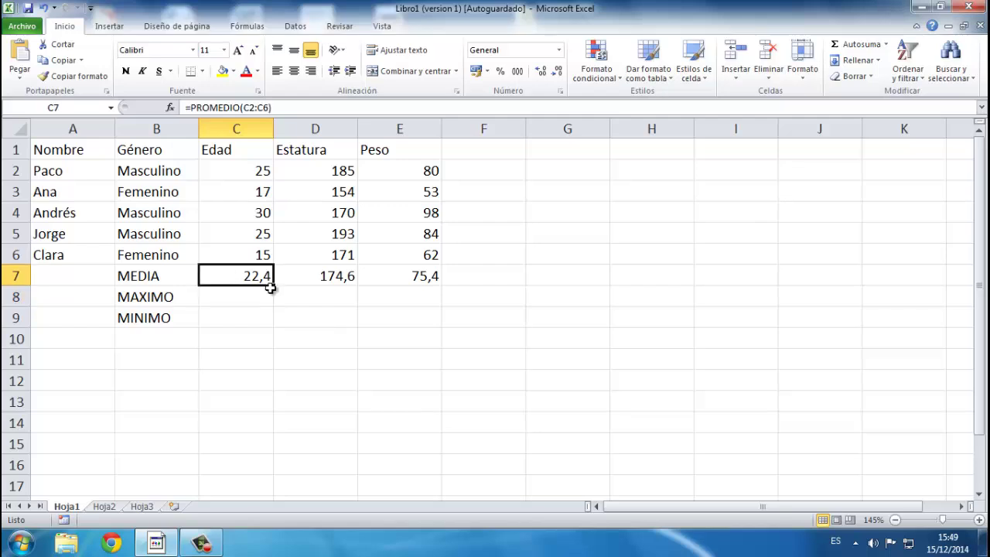
# Re-enter the Estatura and Peso averages in D7 and E7 using Autosuma's Promedio over D2:D6 and E2:E6.
pyautogui.click(323, 272)
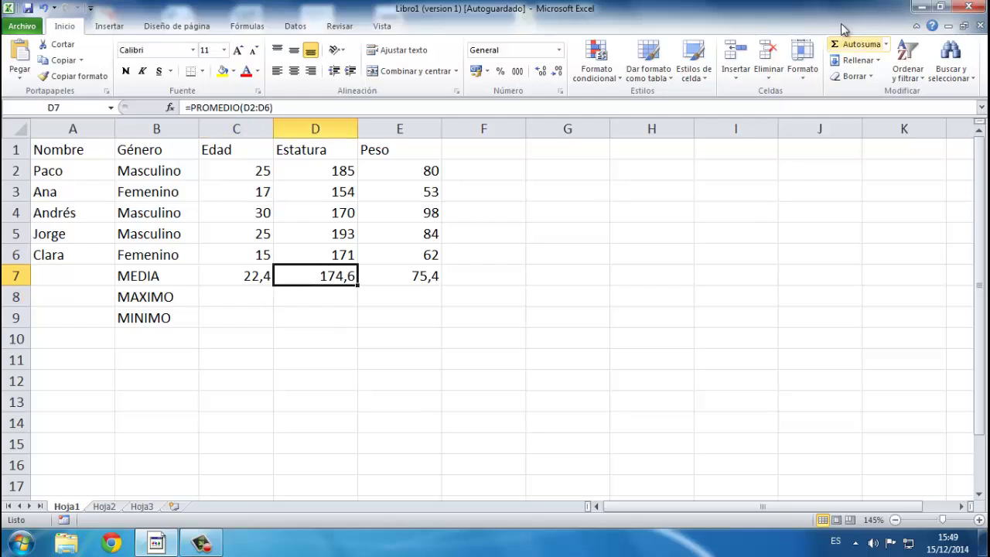
pyautogui.click(888, 44)
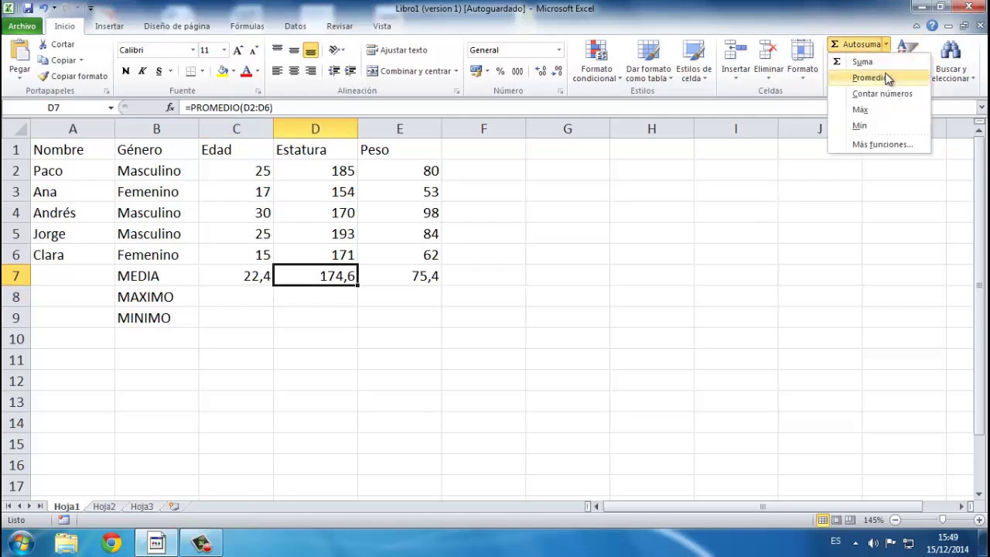
pyautogui.click(868, 77)
pyautogui.press('Return')
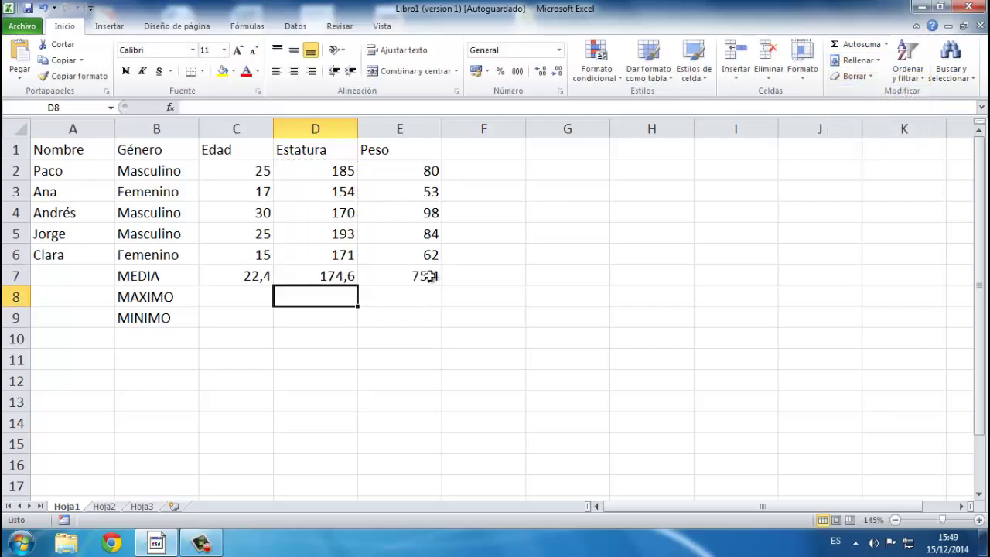
pyautogui.click(430, 276)
pyautogui.click(887, 45)
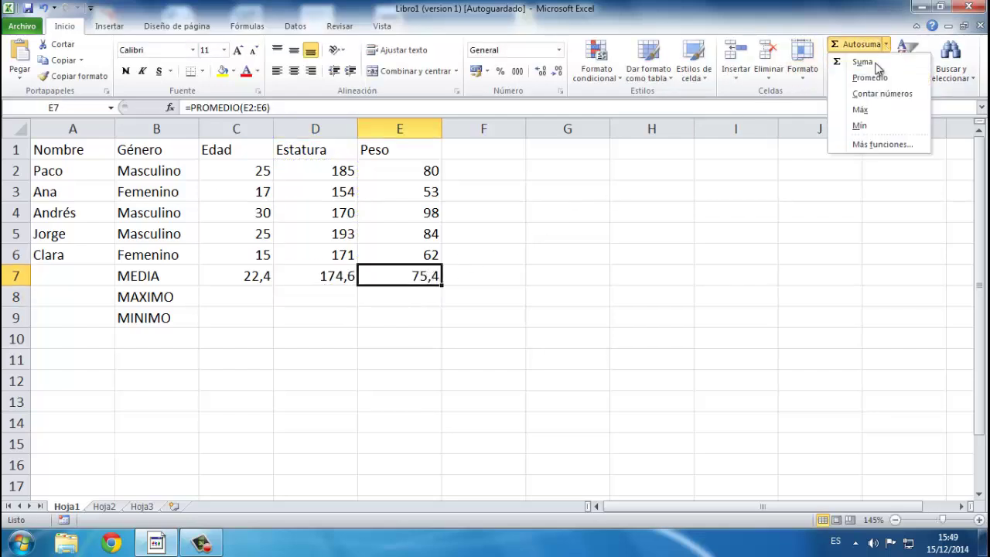
pyautogui.click(870, 78)
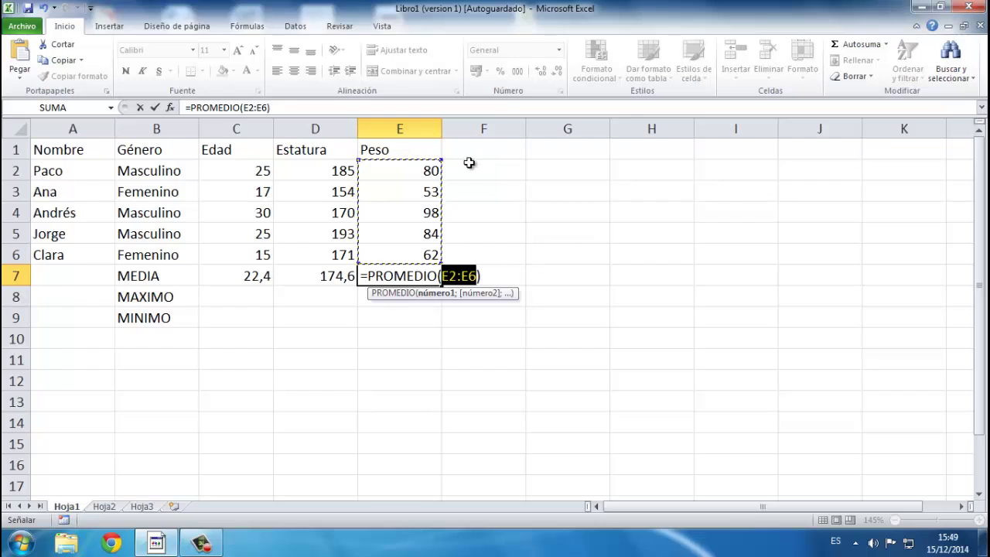
pyautogui.press('Return')
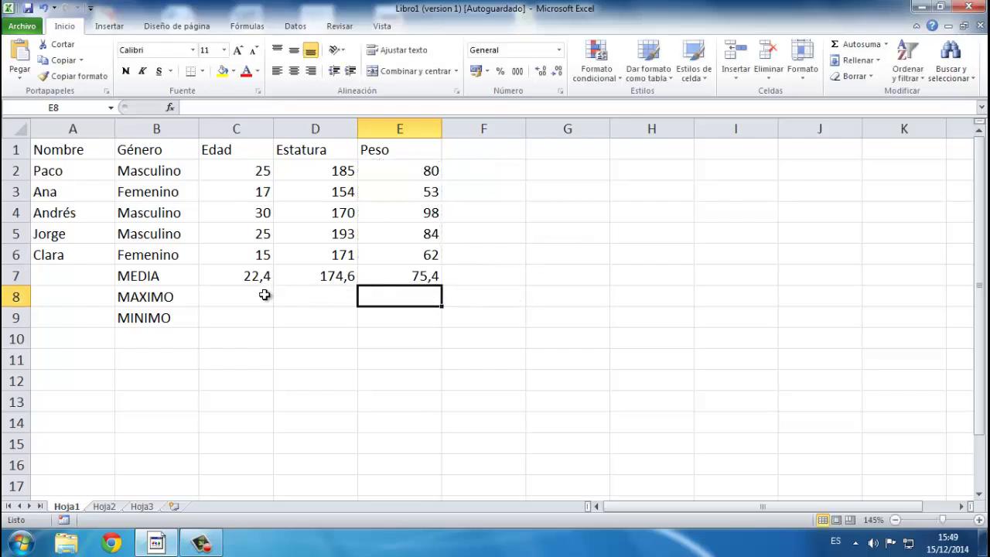
# Replace the label MAXIMO in B8 with PROMEDIO.
pyautogui.click(265, 294)
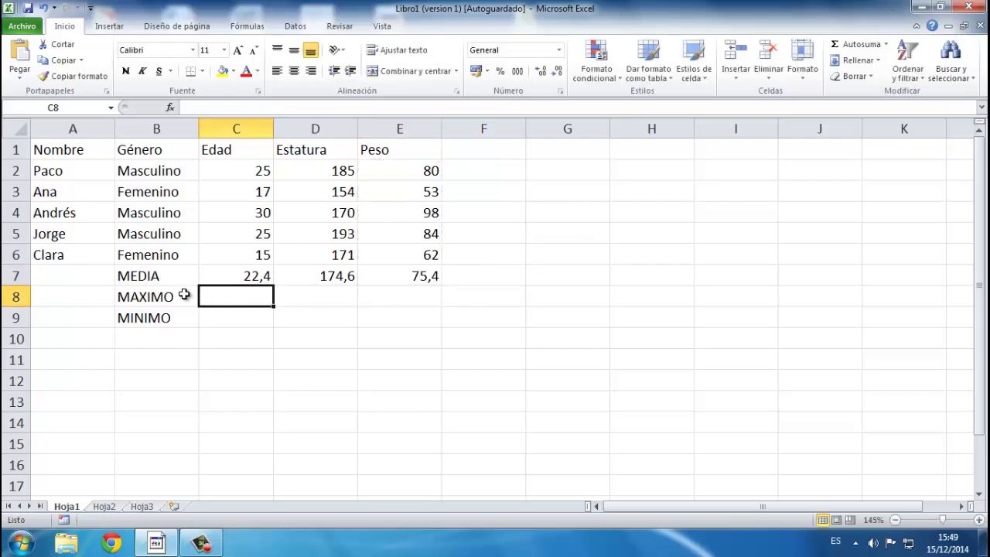
pyautogui.doubleClick(172, 299)
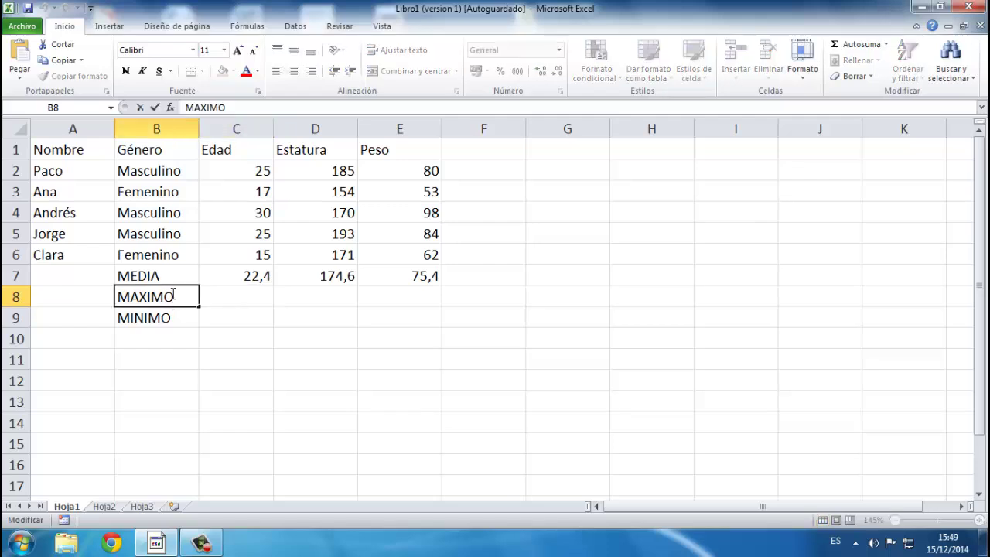
pyautogui.write('PR')
pyautogui.press('BackSpace')
pyautogui.press('BackSpace')
pyautogui.press('BackSpace')
pyautogui.press('BackSpace')
pyautogui.press('BackSpace')
pyautogui.press('BackSpace')
pyautogui.press('BackSpace')
pyautogui.press('BackSpace')
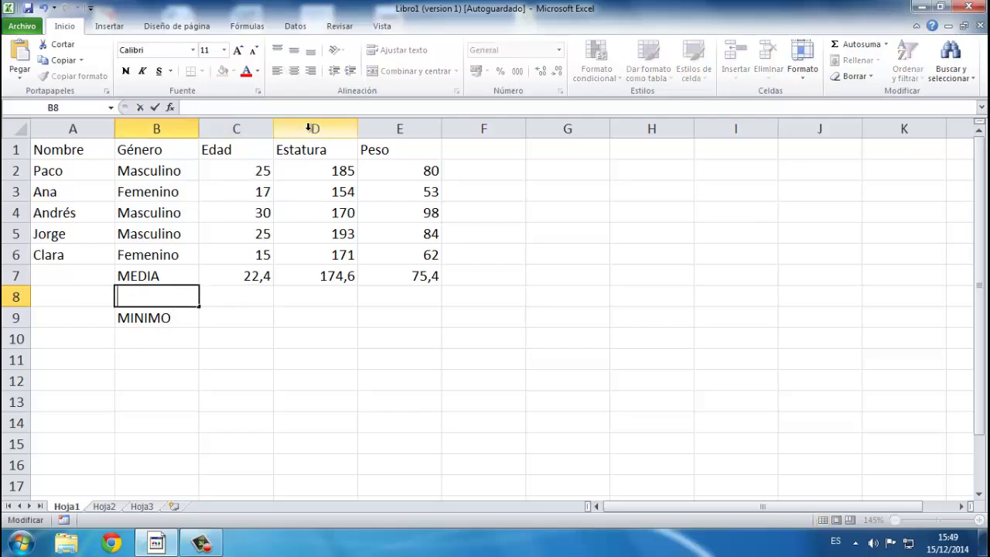
pyautogui.write('PROMEDIO')
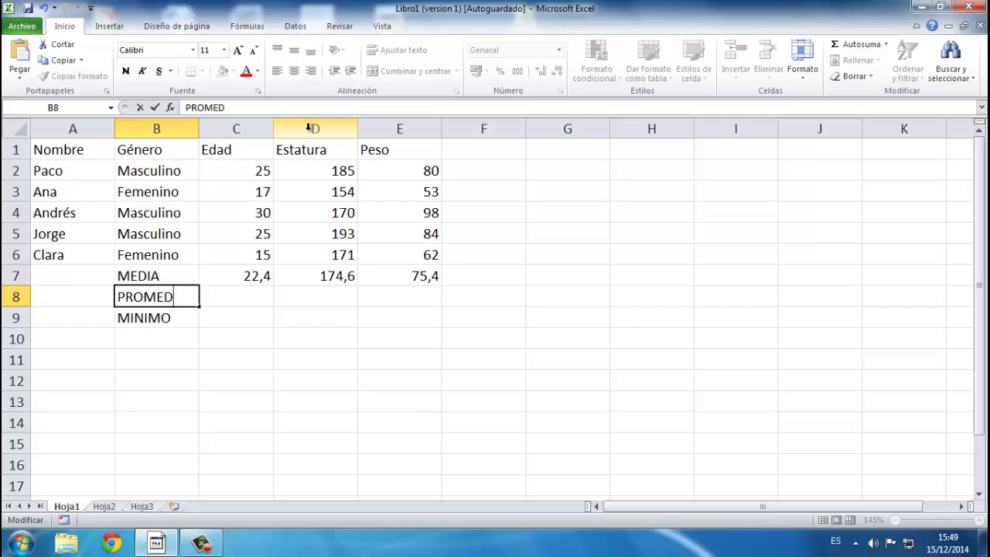
pyautogui.press('Return')
pyautogui.click(257, 291)
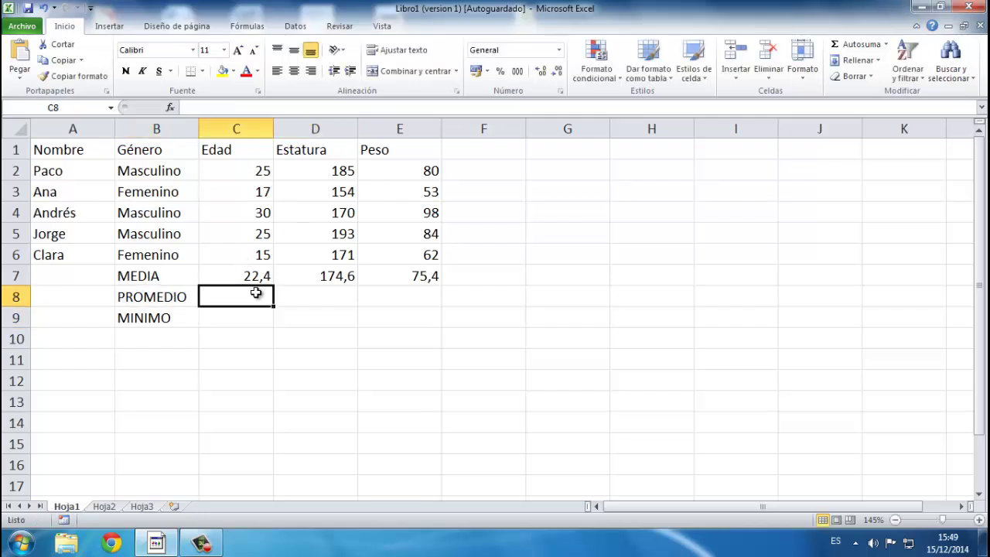
pyautogui.write('=')
pyautogui.press('Escape')
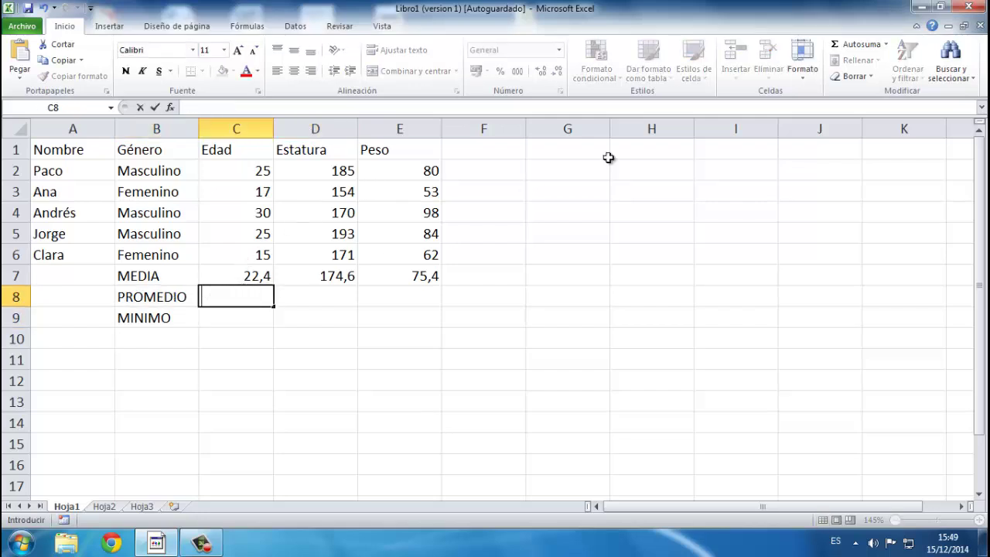
# Enter the Edad average in C8 using Autosuma's Promedio over C2:C6.
pyautogui.click(887, 44)
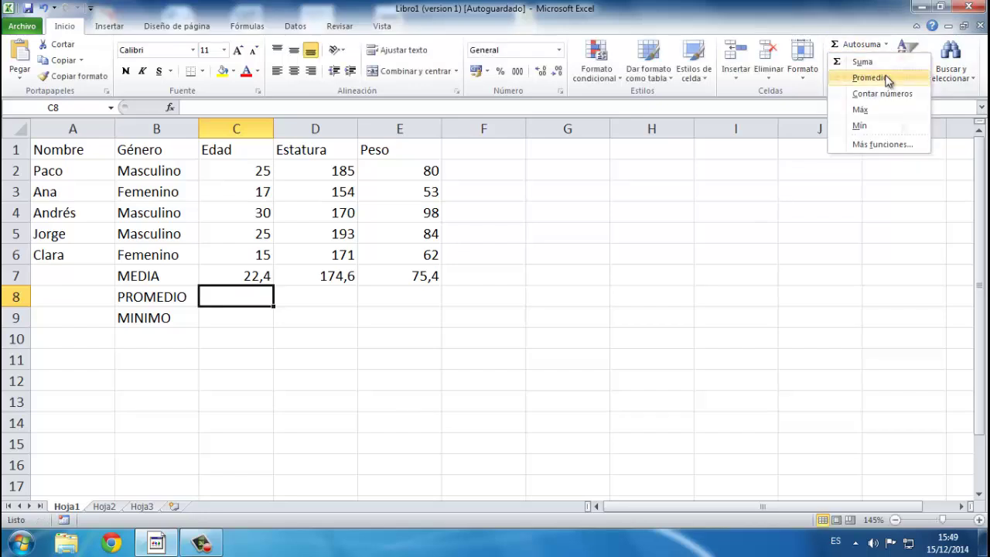
pyautogui.press('Escape')
pyautogui.click(887, 44)
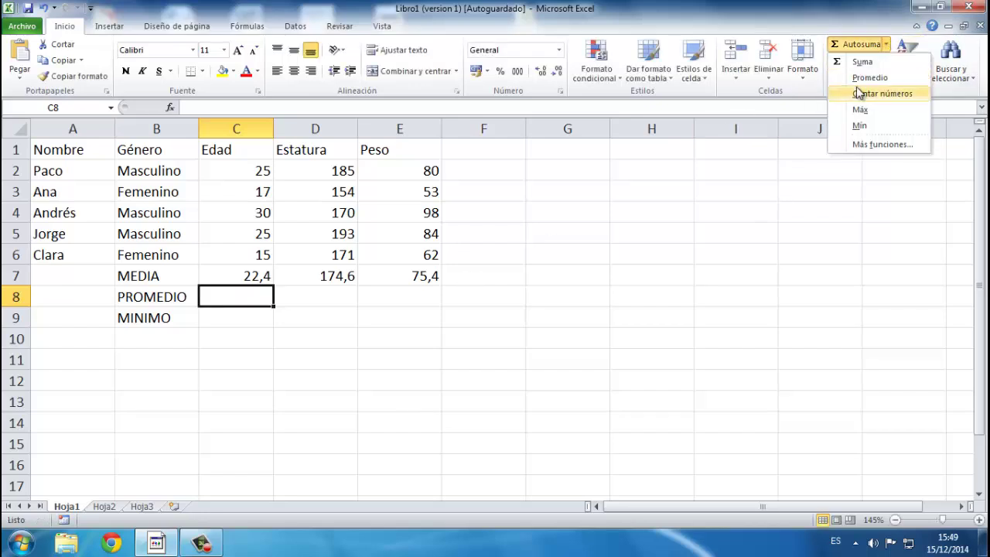
pyautogui.click(859, 77)
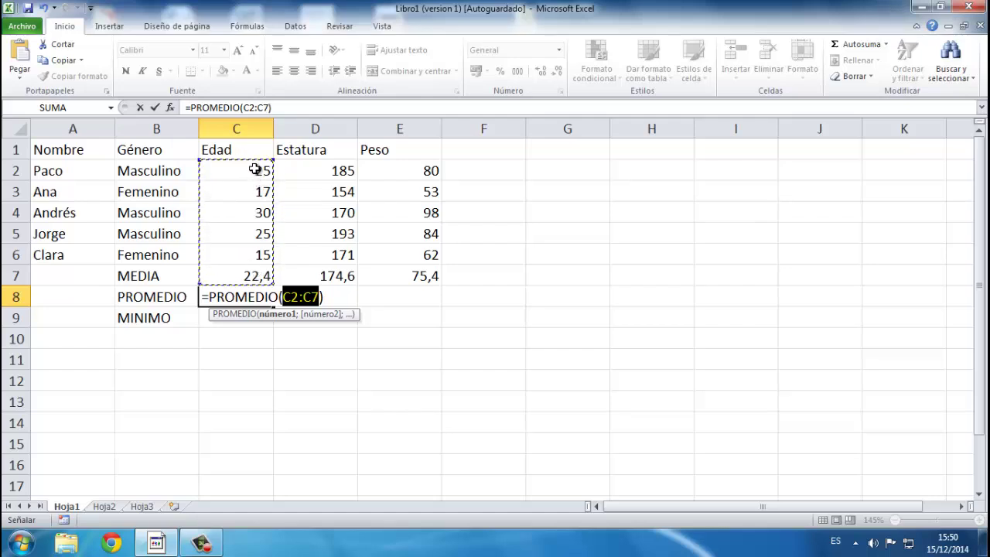
pyautogui.moveTo(258, 166); pyautogui.dragTo(261, 255)
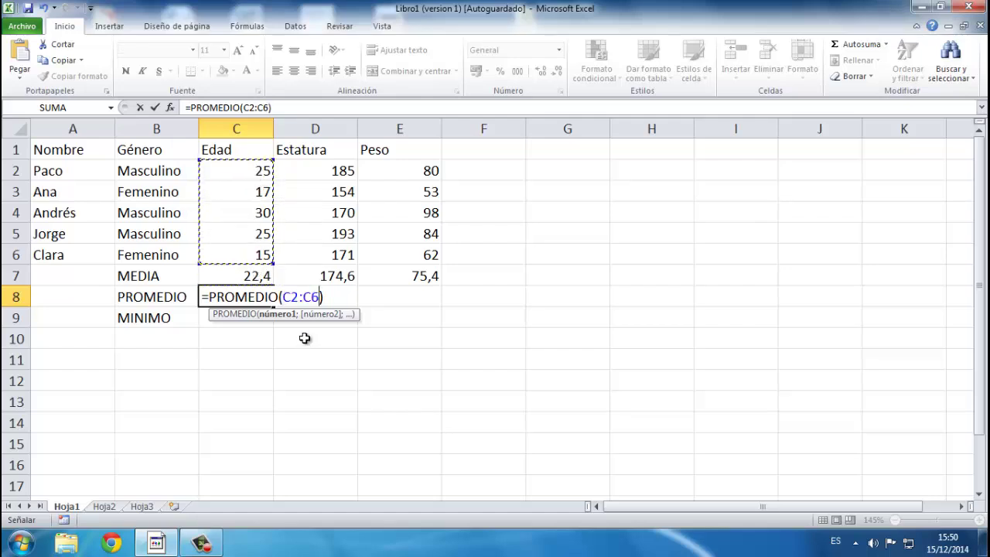
pyautogui.press('Return')
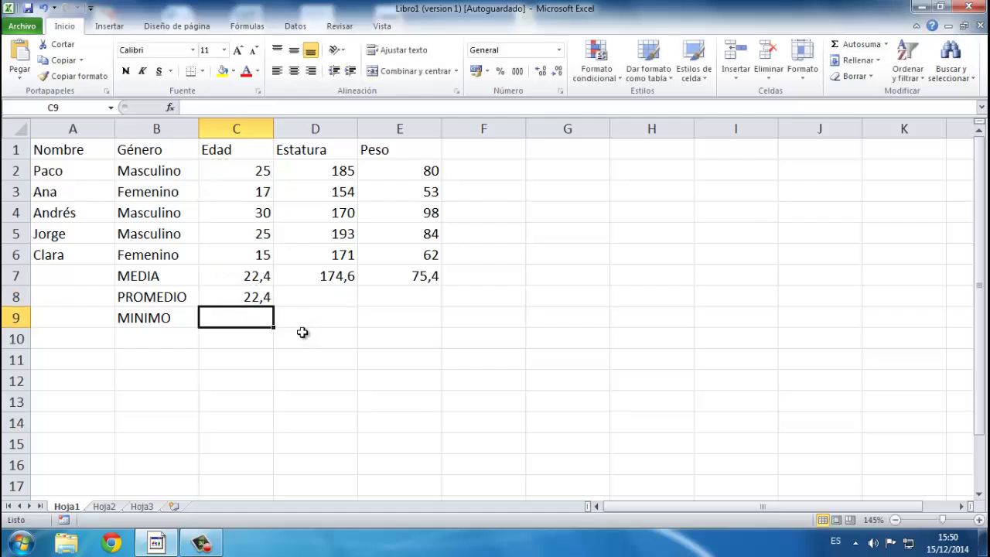
pyautogui.click(251, 296)
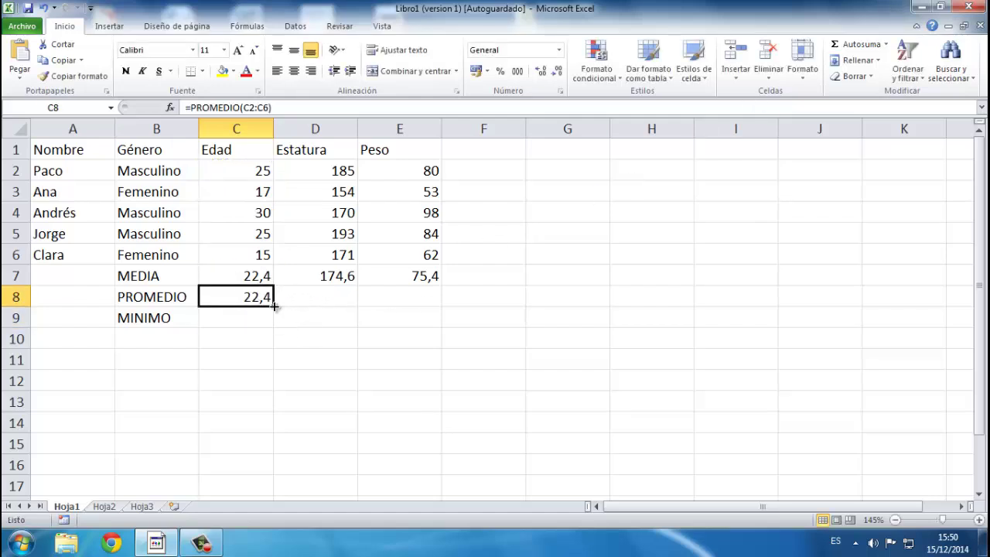
pyautogui.click(888, 45)
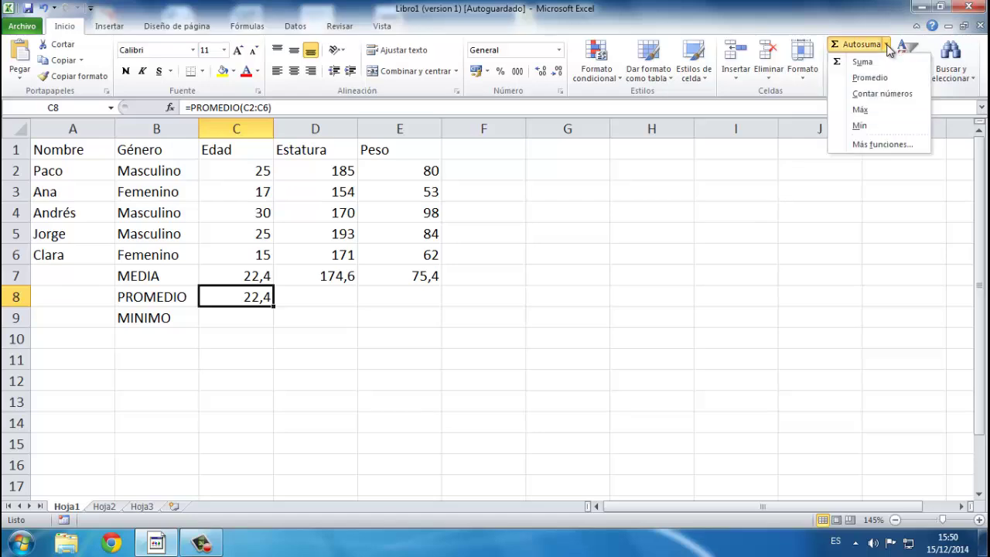
pyautogui.click(888, 45)
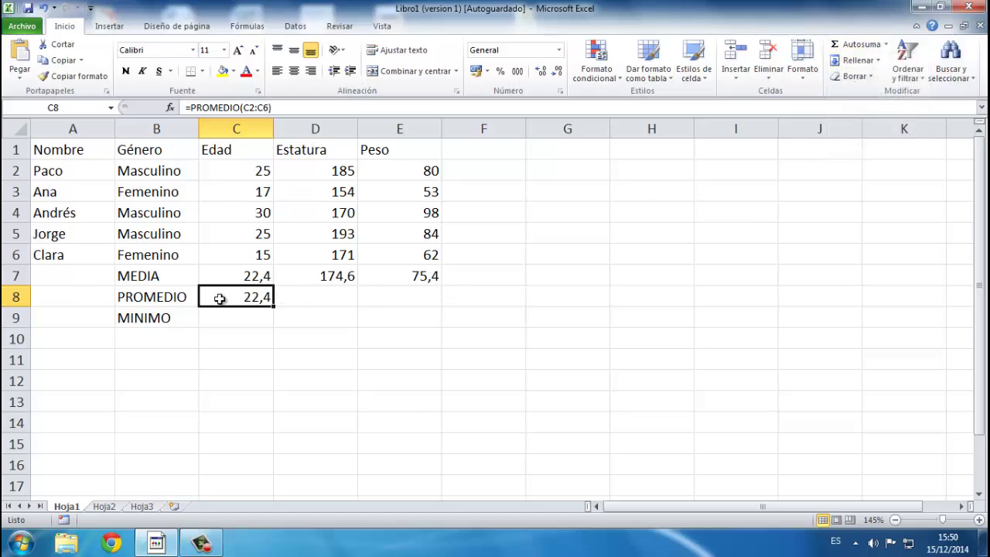
# Replace the label PROMEDIO in B8 with MAX.
pyautogui.click(136, 296)
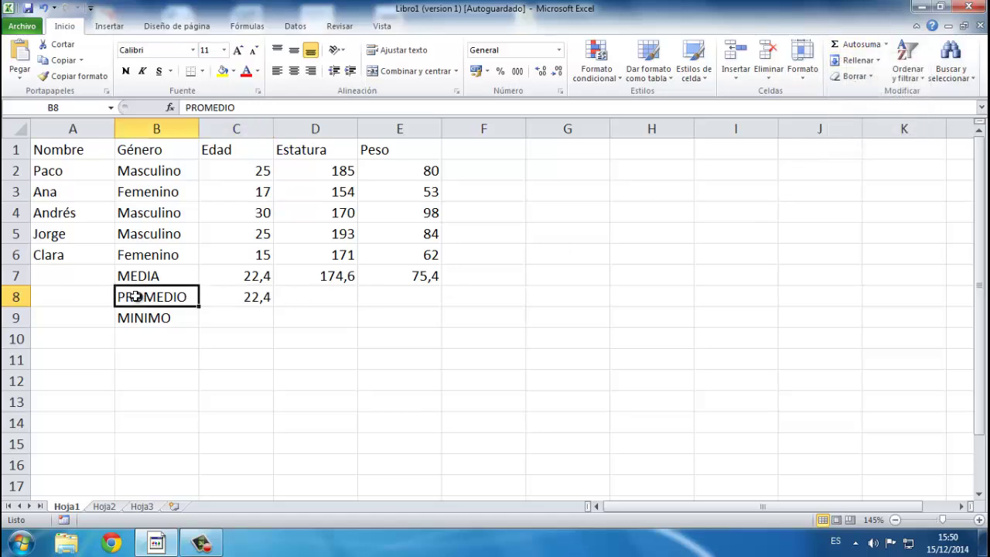
pyautogui.write('MAX')
pyautogui.press('Return')
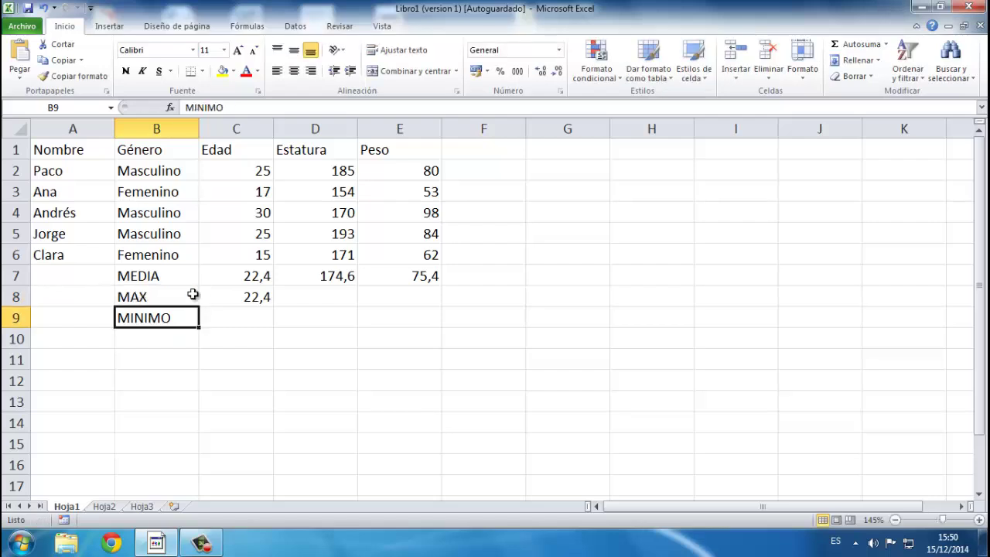
# Enter the formula =max(C2:C6) by hand in C8 for the highest Edad value.
pyautogui.click(254, 298)
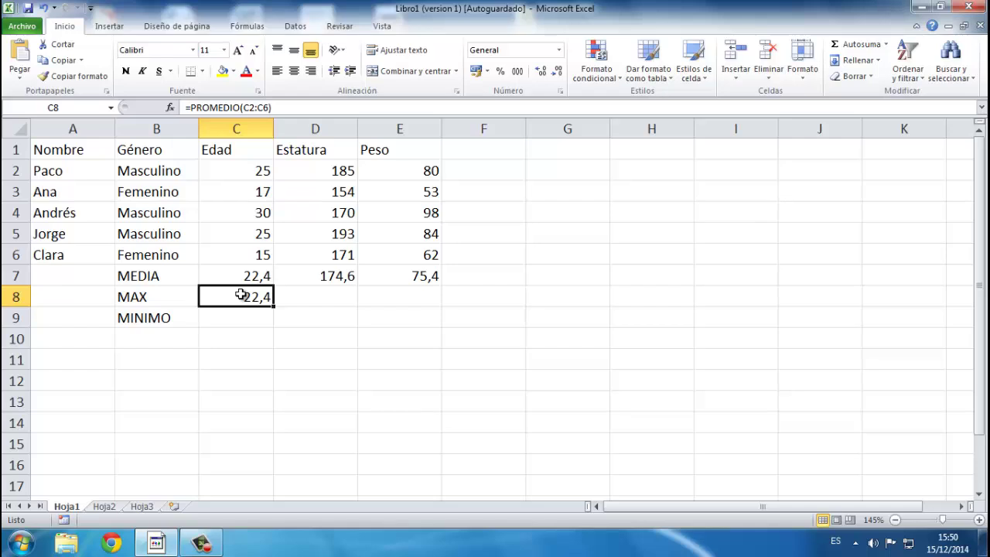
pyautogui.write('=max(')
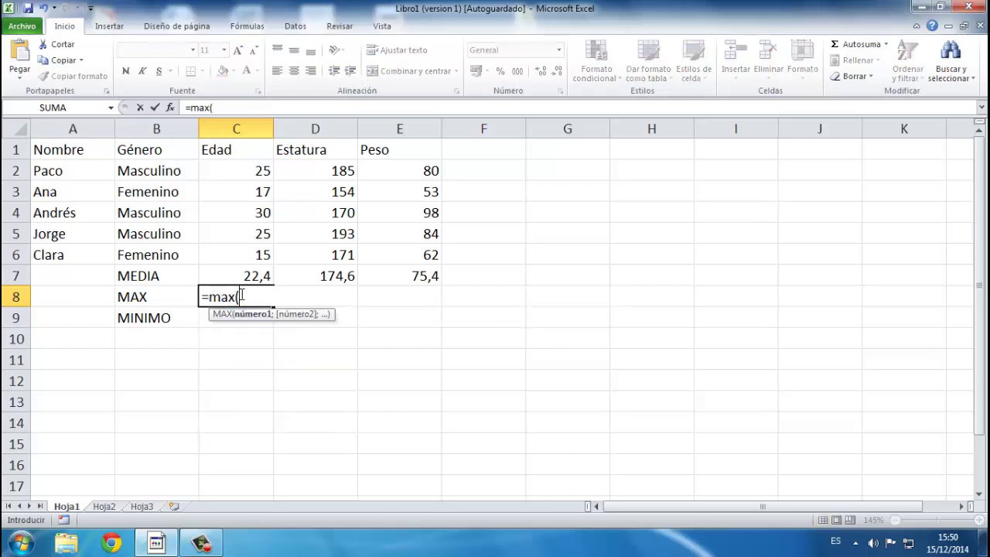
pyautogui.moveTo(250, 171); pyautogui.dragTo(254, 252)
pyautogui.write(')')
pyautogui.press('Return')
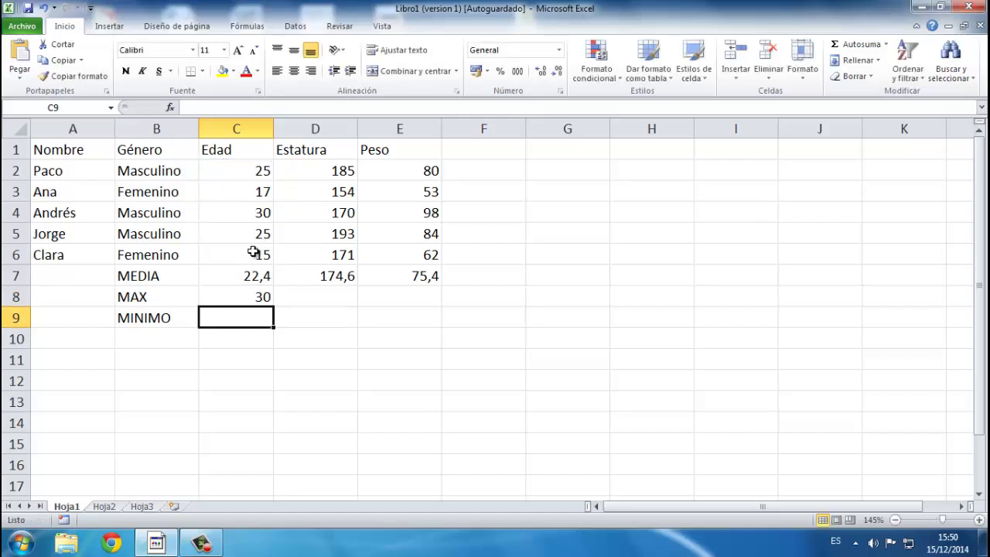
# Re-enter the Edad maximum in C8 using the Máx option of Autosuma over C2:C6.
pyautogui.click(263, 296)
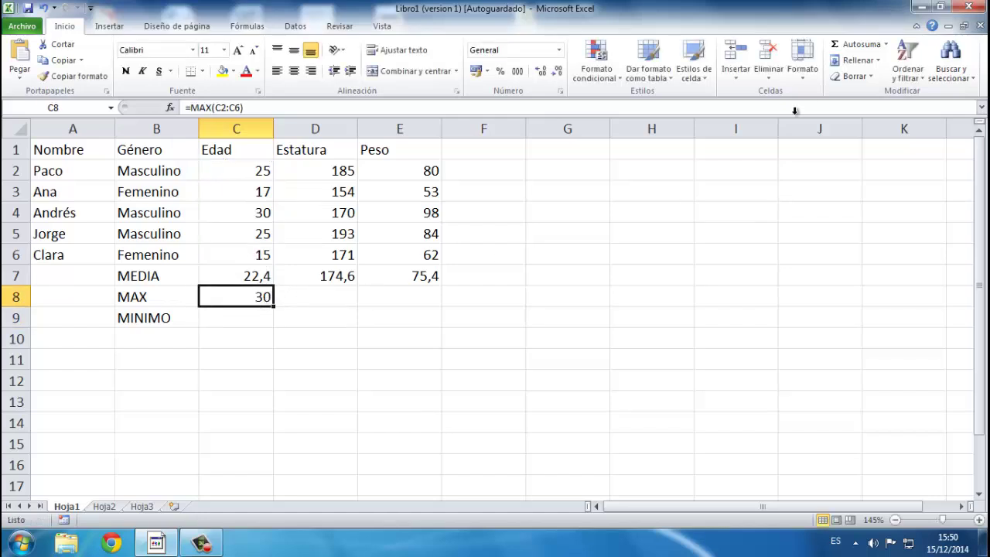
pyautogui.click(907, 54)
pyautogui.click(886, 45)
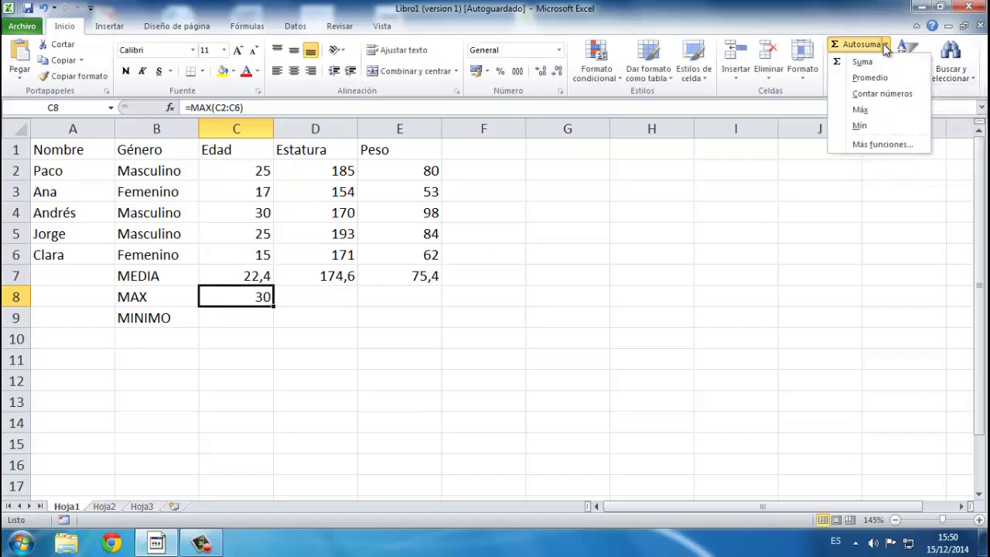
pyautogui.click(861, 110)
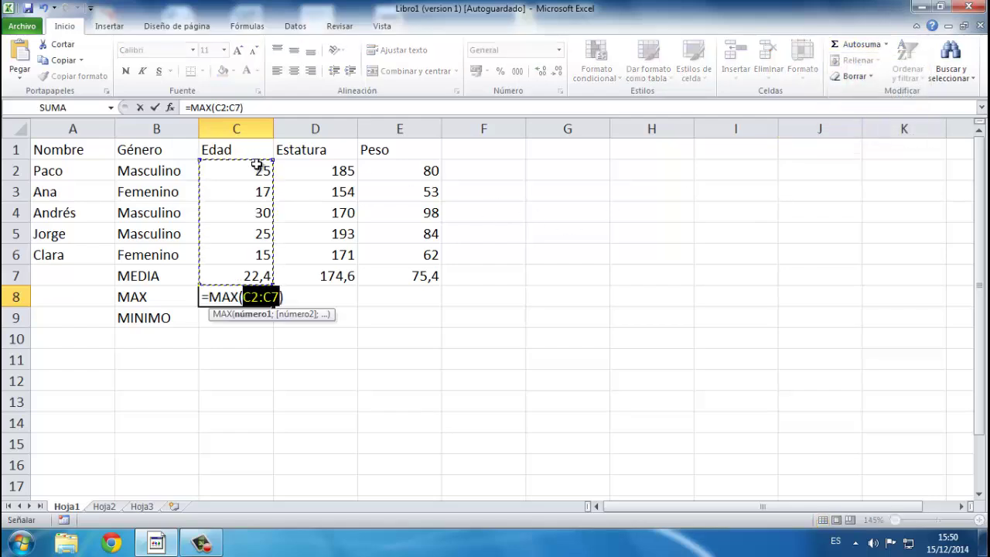
pyautogui.moveTo(257, 165); pyautogui.dragTo(258, 252)
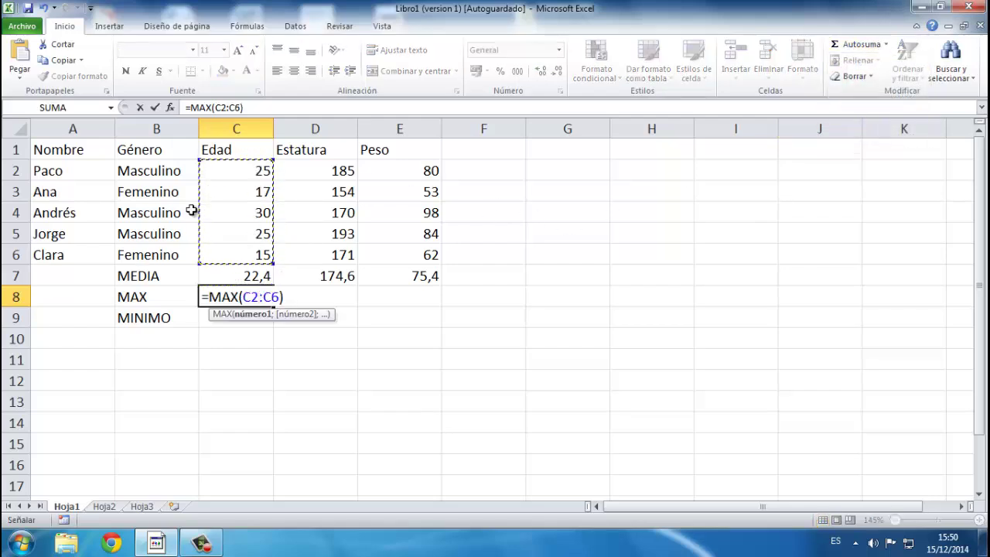
pyautogui.press('Return')
# Fill the maximum formula from C8 across D8:E8 and check the Estatura and Peso maximum formulas.
pyautogui.click(246, 294)
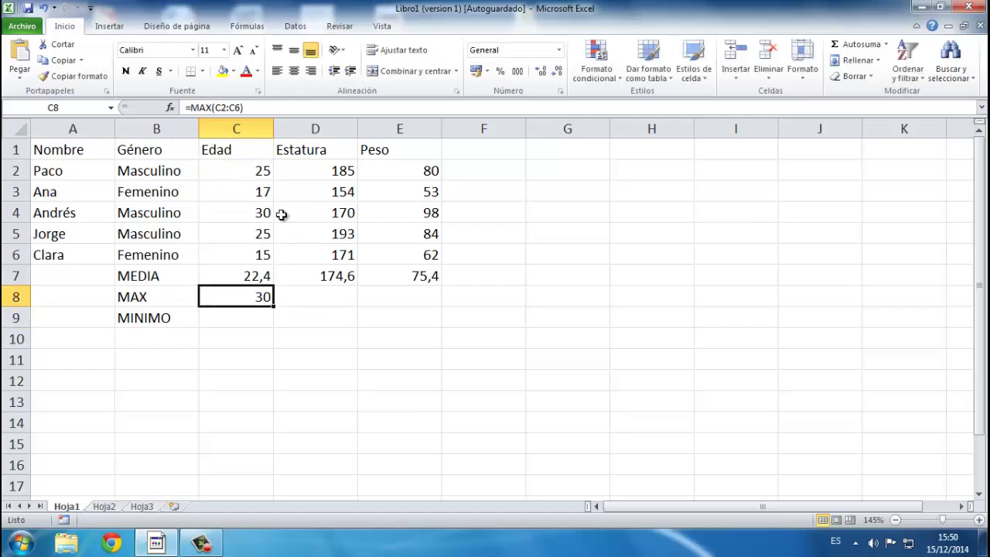
pyautogui.click(244, 217)
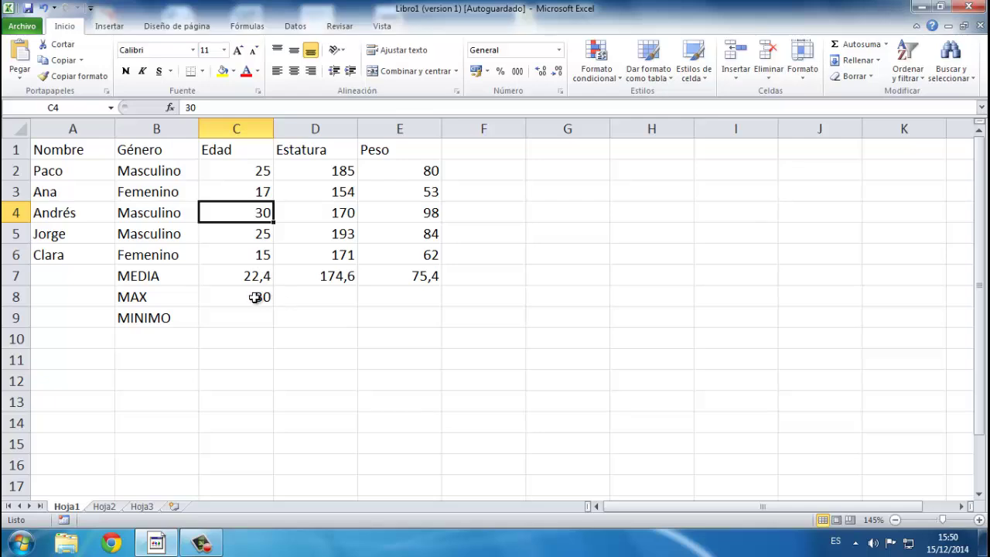
pyautogui.click(255, 298)
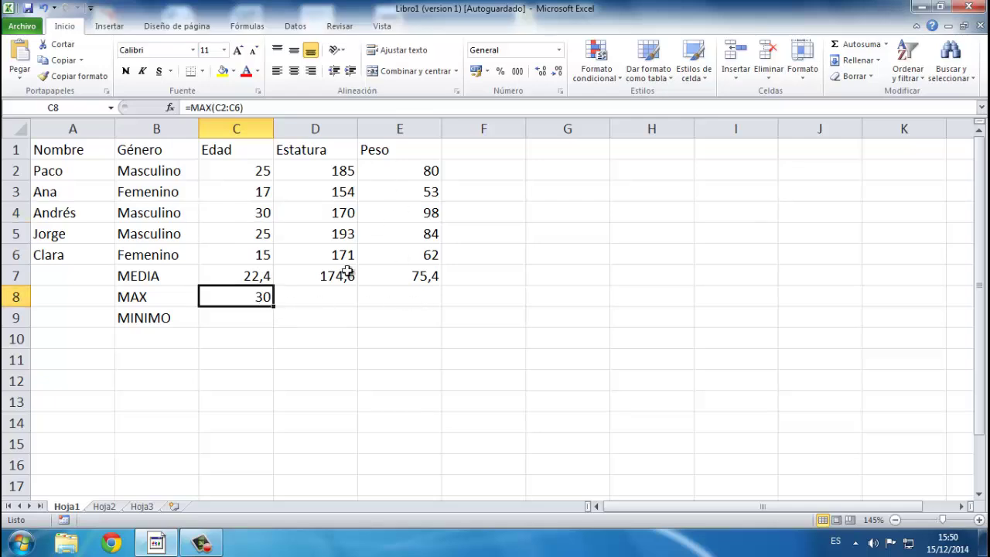
pyautogui.moveTo(273, 307); pyautogui.dragTo(410, 299)
pyautogui.click(330, 300)
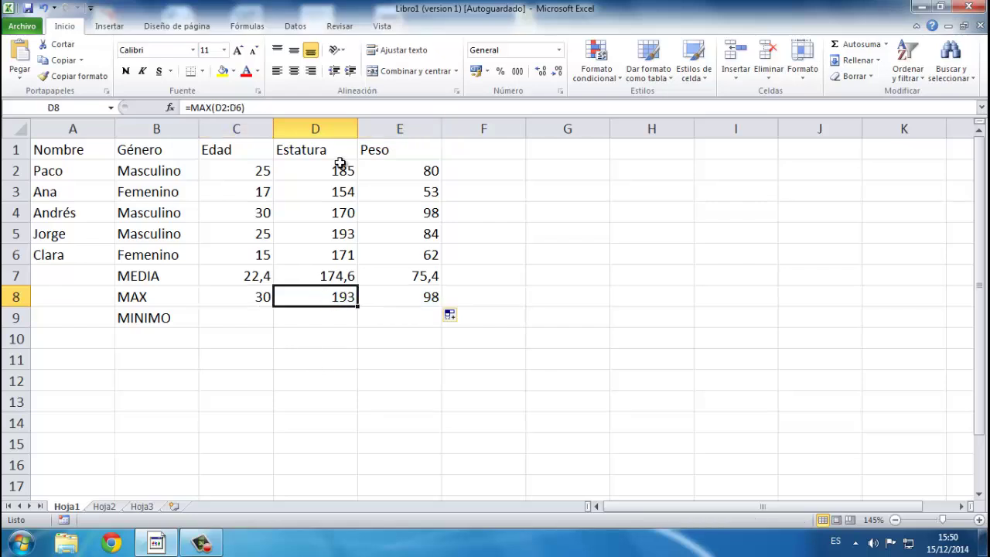
pyautogui.click(339, 236)
pyautogui.click(345, 297)
pyautogui.click(393, 295)
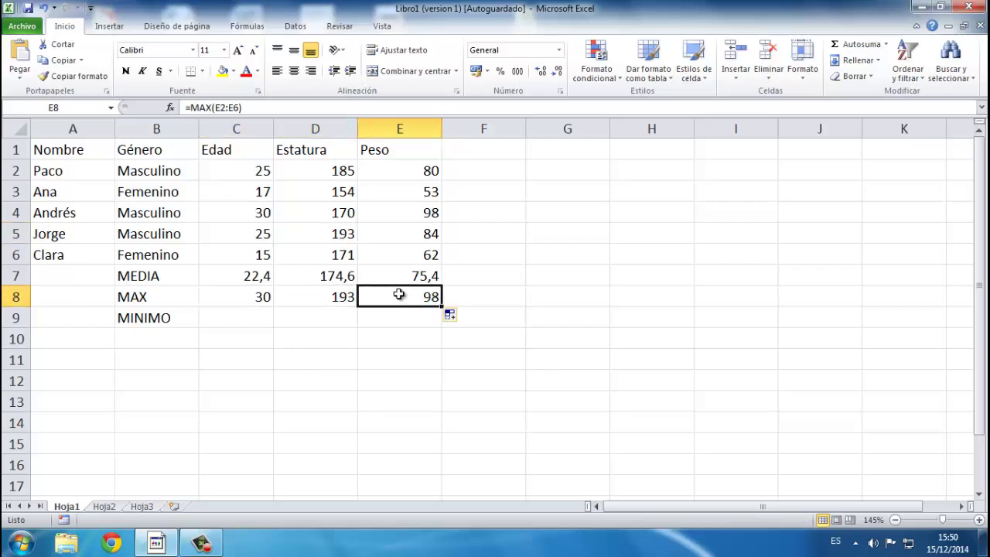
# Enter the formula =min(C2:C6) by hand in C9 for the lowest Edad value.
pyautogui.click(257, 315)
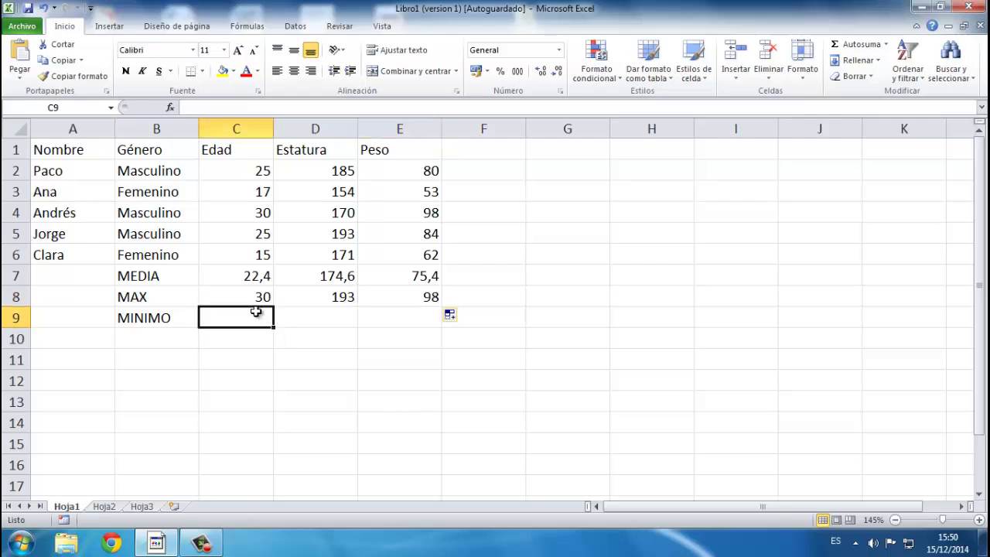
pyautogui.write('=')
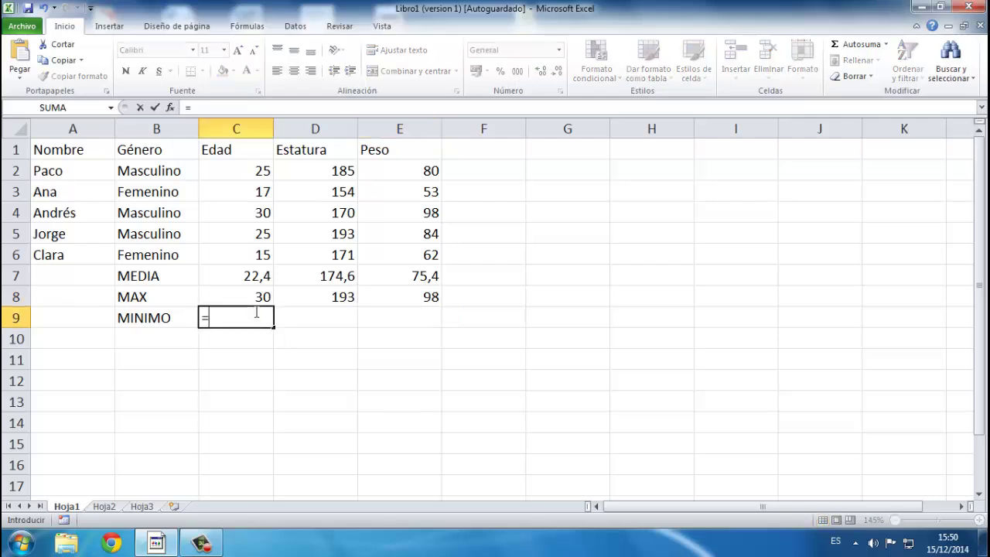
pyautogui.write('min(')
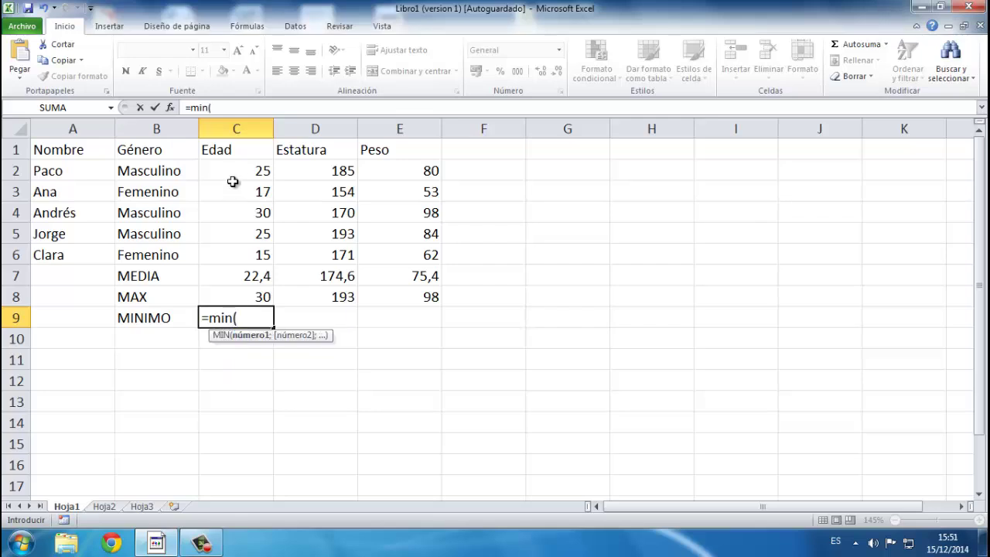
pyautogui.moveTo(245, 169); pyautogui.dragTo(242, 259)
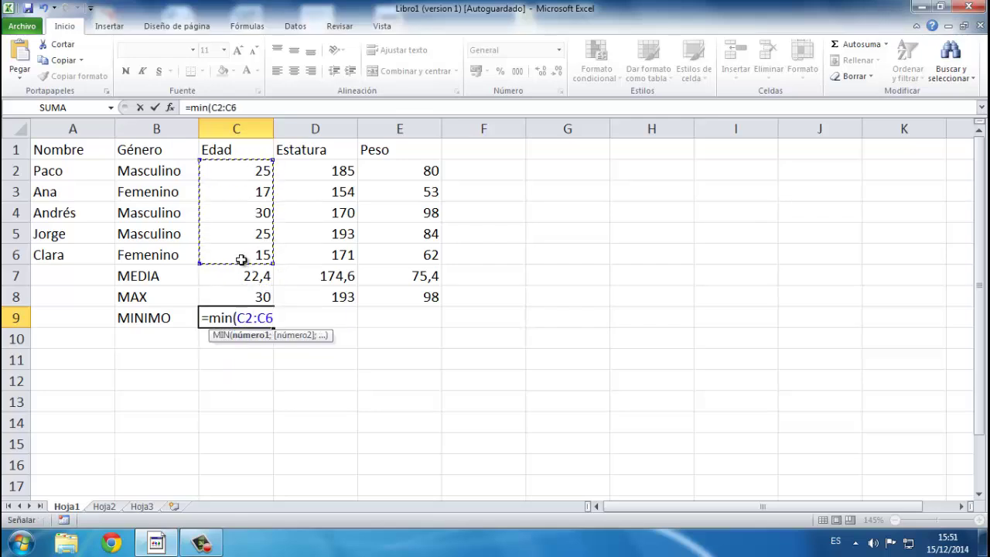
pyautogui.press('Return')
# Re-enter the Edad minimum in C9 using the Mín option of Autosuma over C2:C6.
pyautogui.click(247, 321)
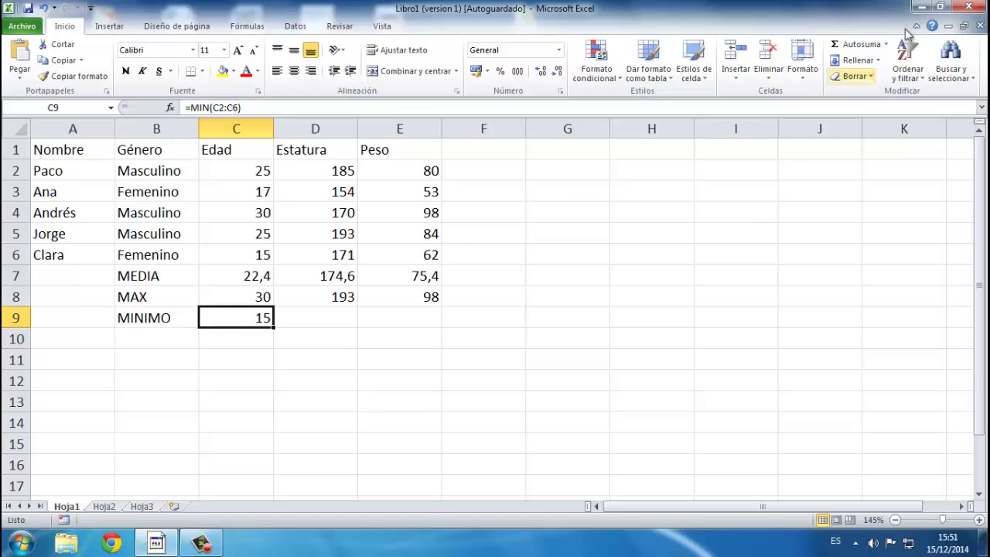
pyautogui.click(886, 44)
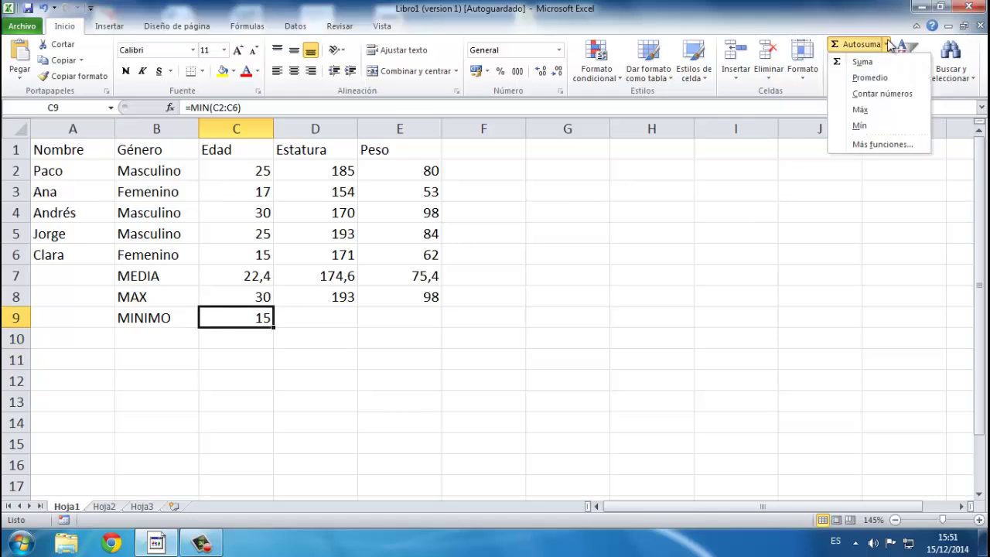
pyautogui.click(878, 125)
pyautogui.moveTo(258, 164); pyautogui.dragTo(258, 255)
pyautogui.press('Return')
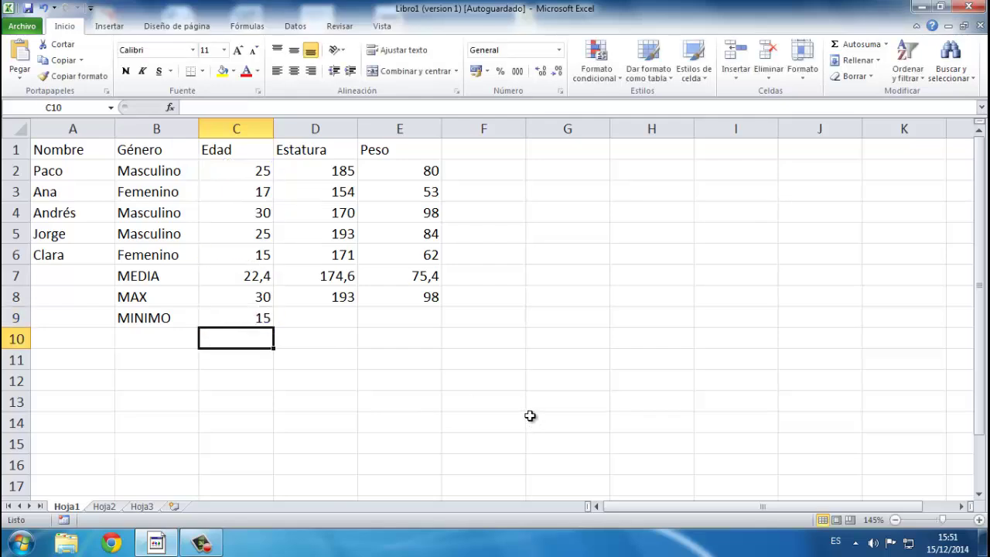
# Fill the minimum formula from C9 across D9:E9 for Estatura and Peso.
pyautogui.click(257, 320)
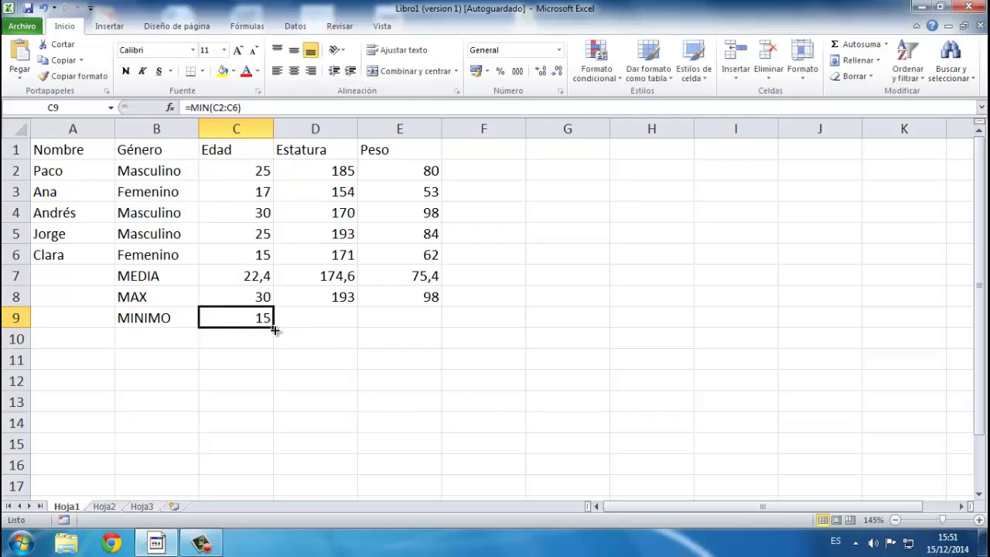
pyautogui.moveTo(275, 330); pyautogui.dragTo(438, 330)
pyautogui.click(190, 386)
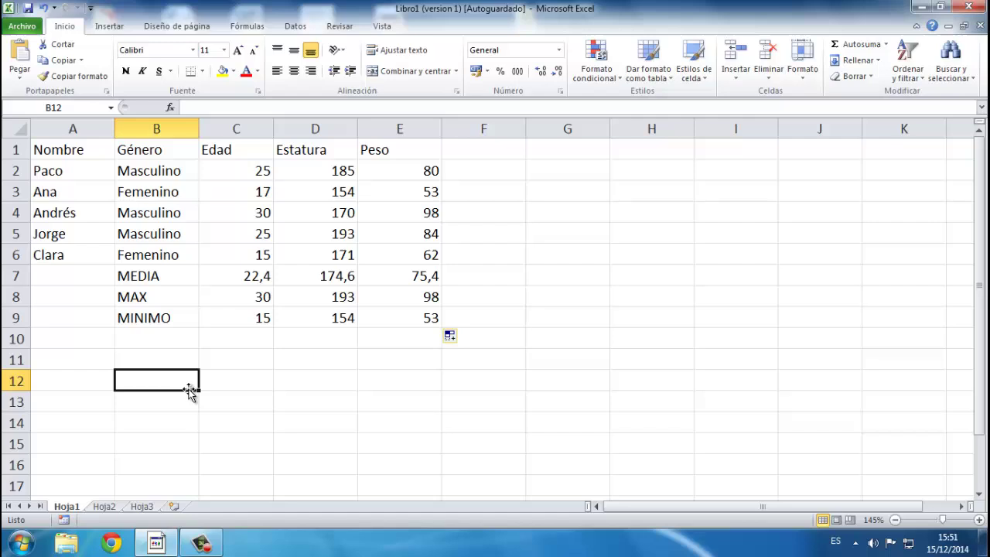
pyautogui.click(171, 276)
pyautogui.click(159, 298)
pyautogui.click(159, 317)
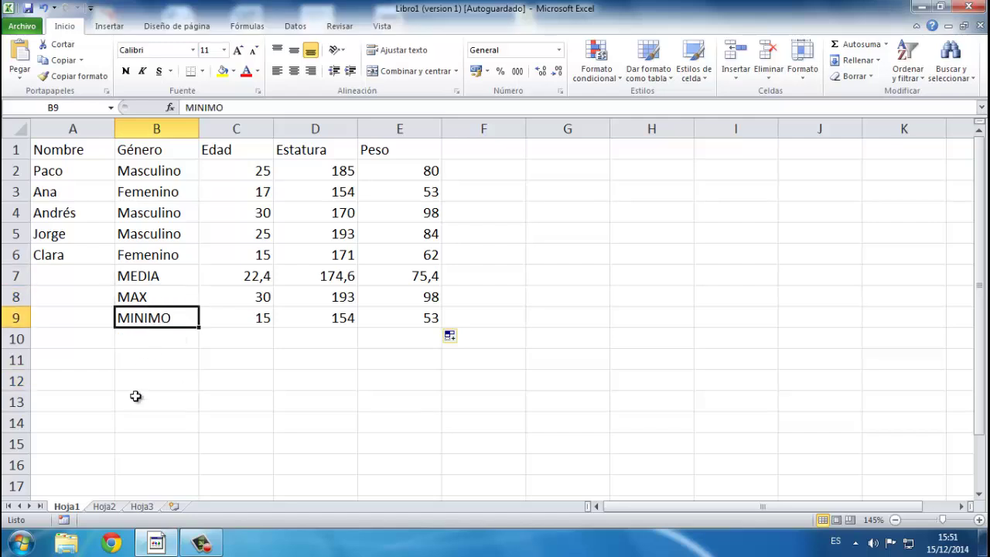
pyautogui.click(168, 336)
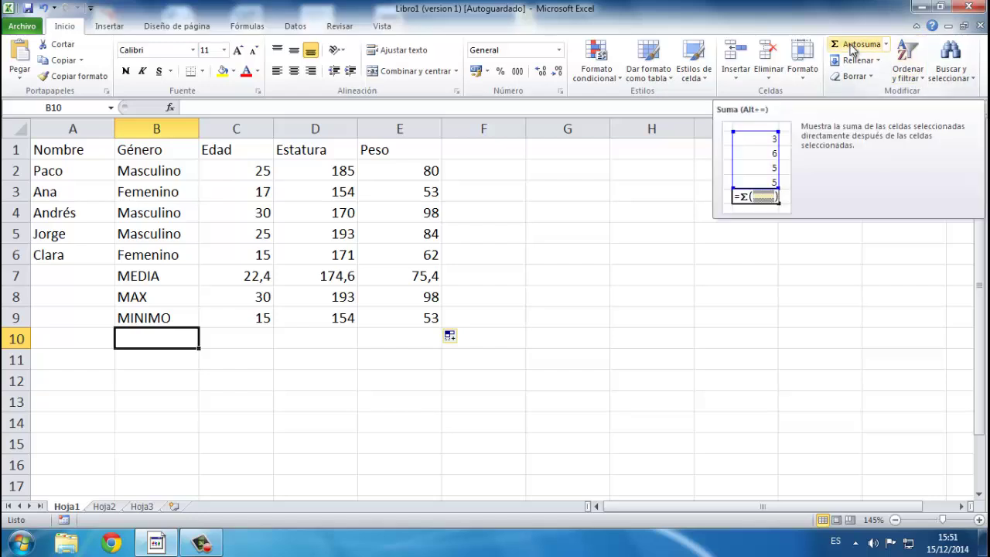
pyautogui.click(18, 279)
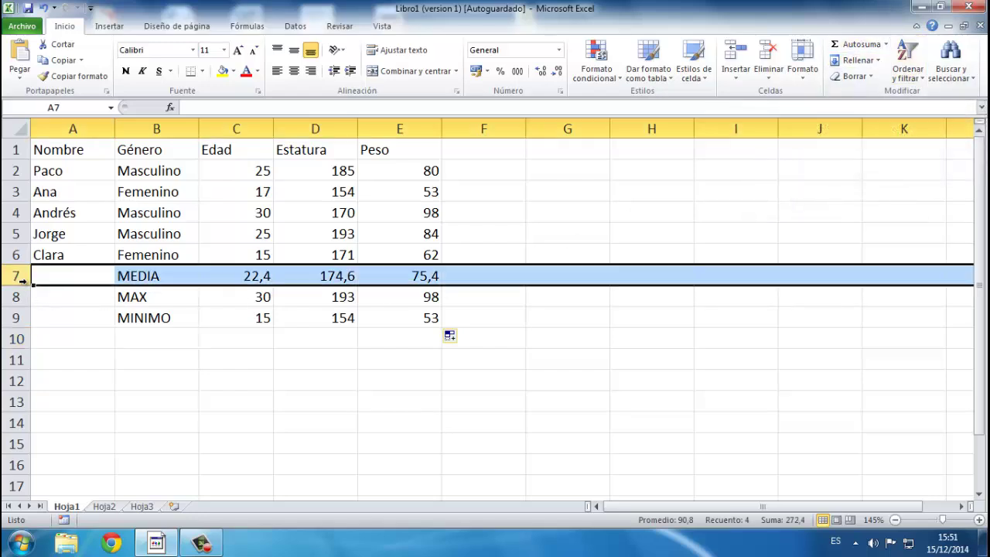
pyautogui.click(180, 336)
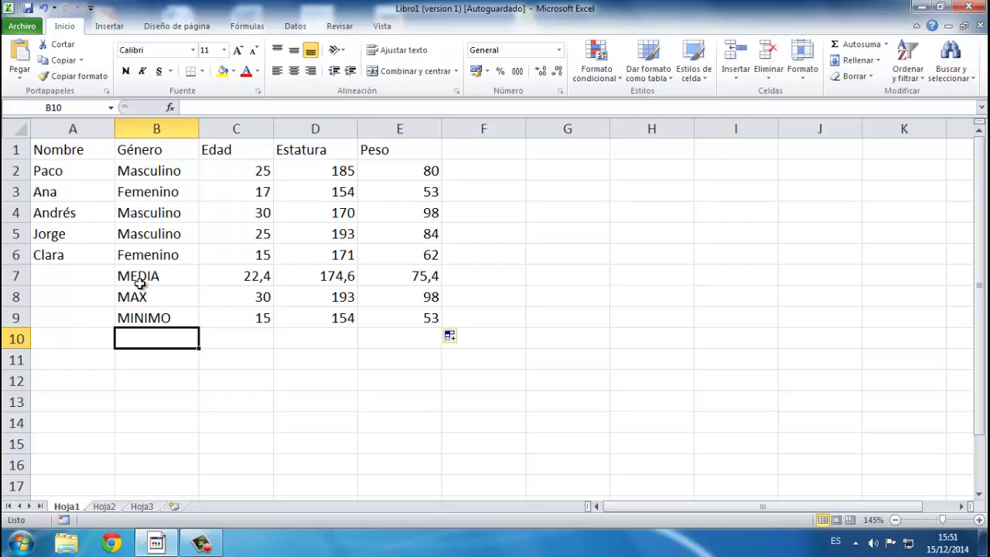
# Move the statistics block B7:E9 down one row and enter the label SUMA in the freed cell B7.
pyautogui.moveTo(144, 276); pyautogui.dragTo(409, 316)
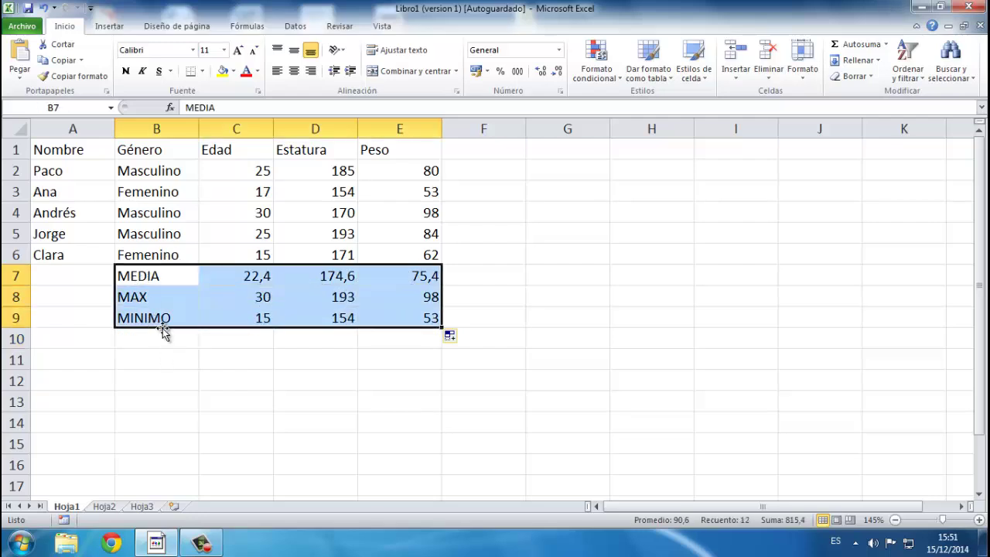
pyautogui.moveTo(162, 328); pyautogui.dragTo(164, 338)
pyautogui.click(157, 279)
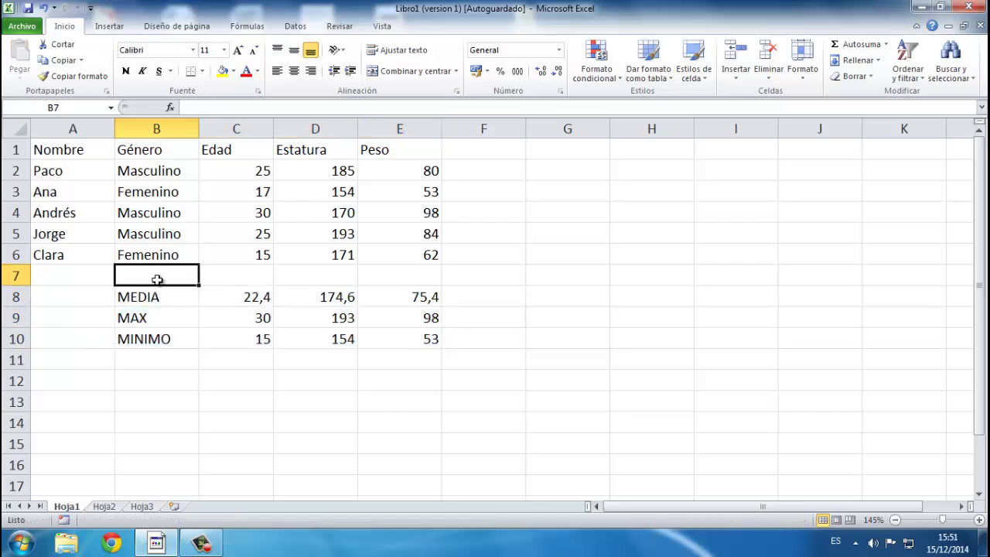
pyautogui.write('SUMA')
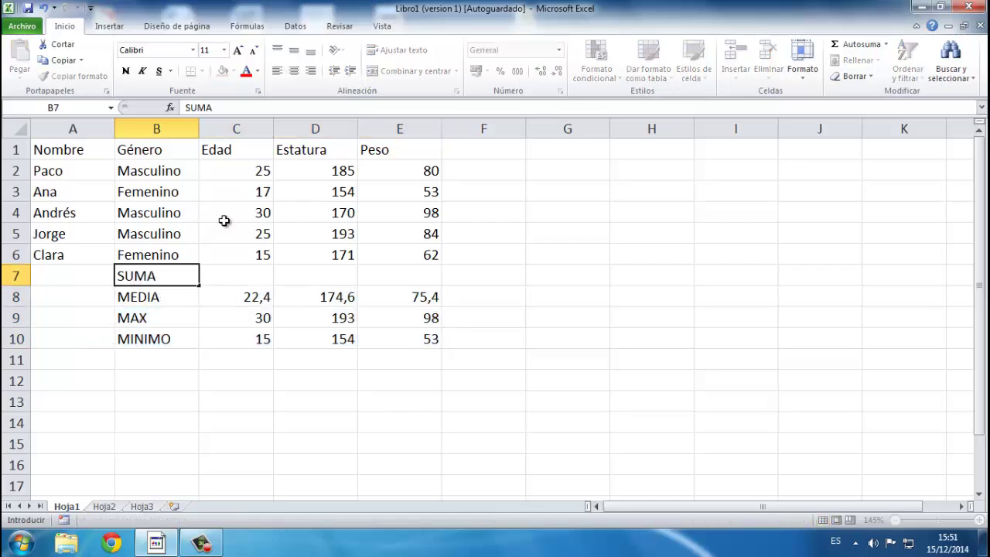
pyautogui.press('Tab')
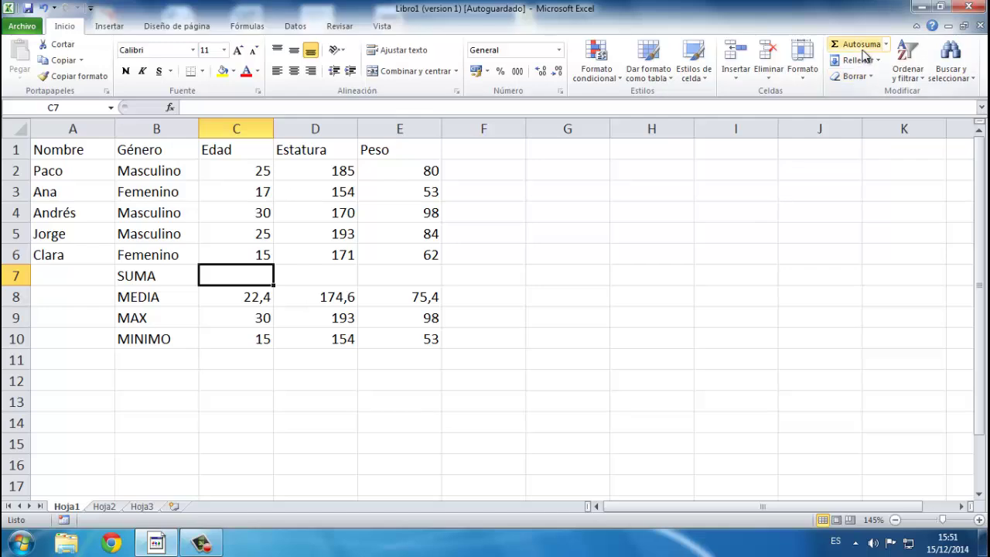
# Add up the Edad values in C7 with the Suma option of Autosuma over C2:C6.
pyautogui.click(887, 45)
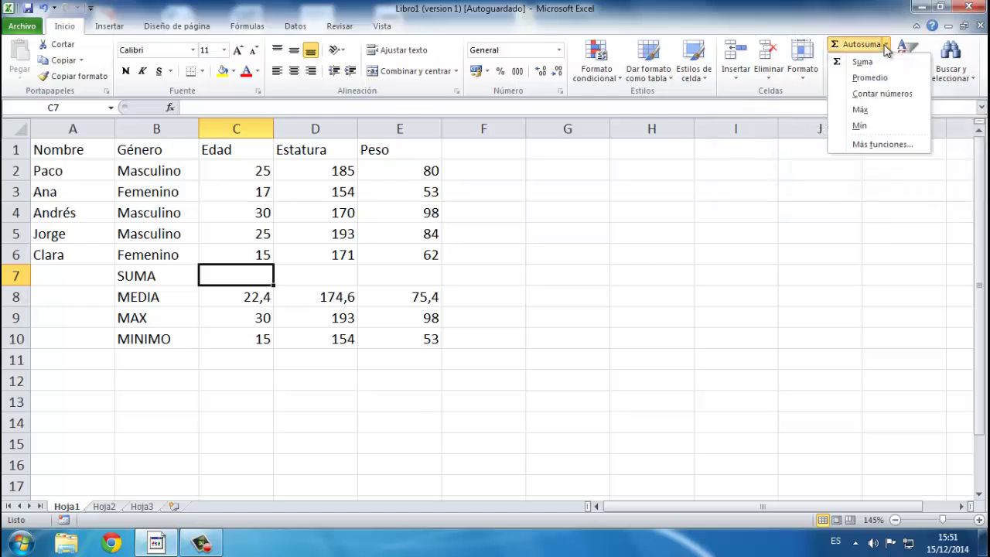
pyautogui.click(862, 62)
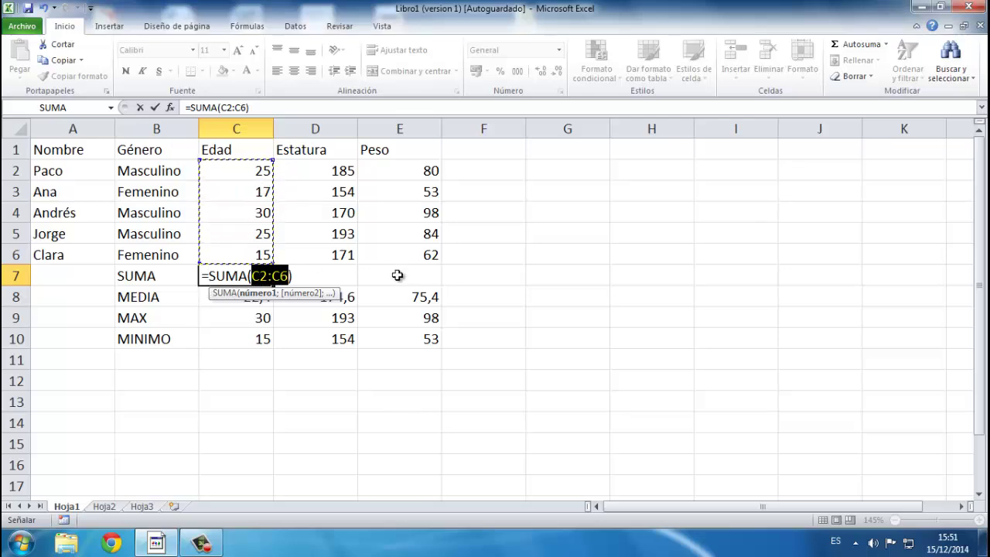
pyautogui.press('Return')
# Fill the sum formula from C7 across D7:E7 for Estatura and Peso.
pyautogui.click(266, 281)
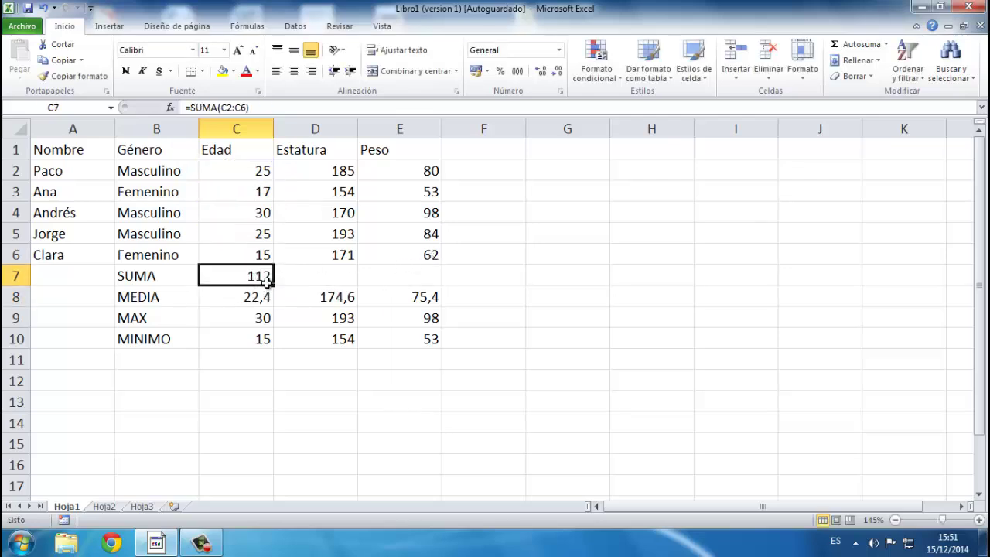
pyautogui.moveTo(273, 286); pyautogui.dragTo(449, 287)
pyautogui.click(399, 402)
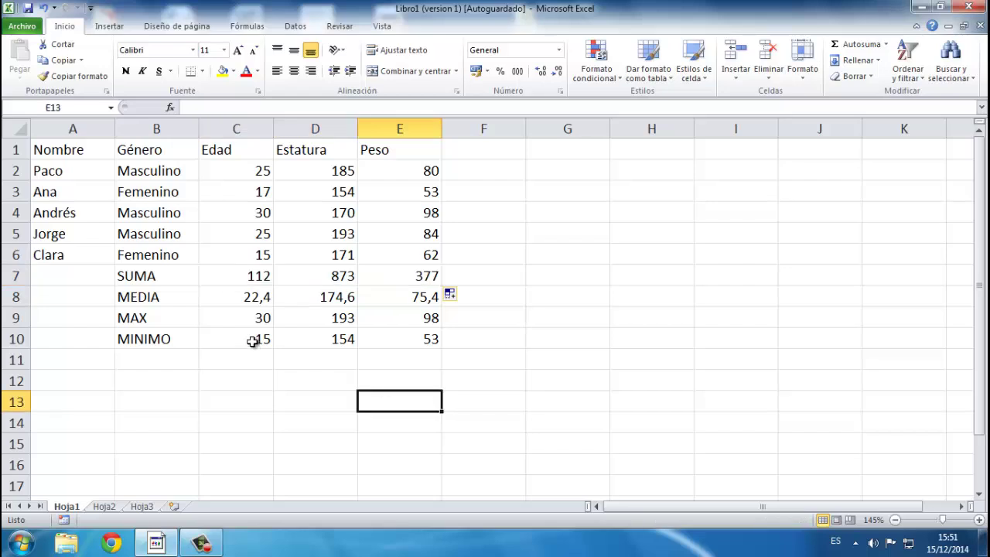
pyautogui.click(149, 276)
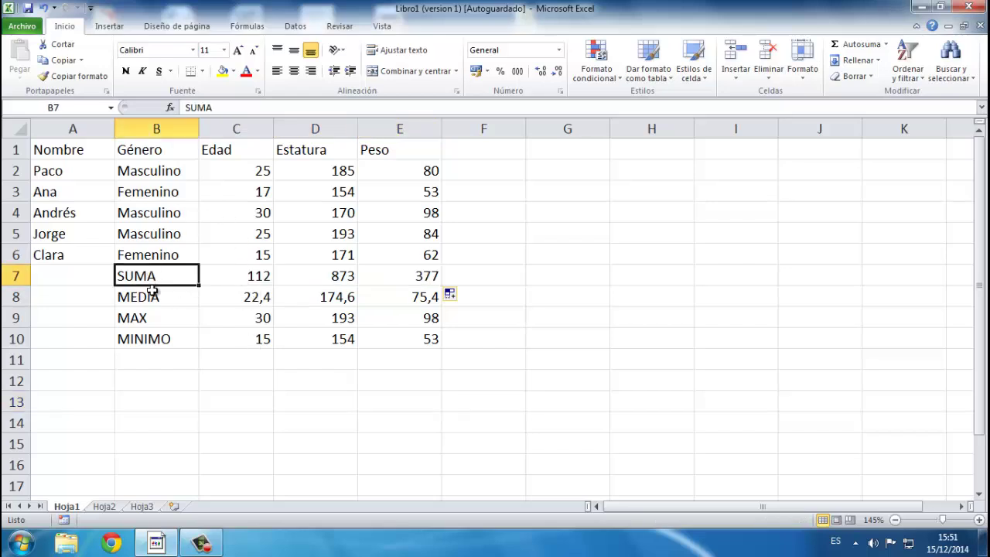
pyautogui.click(154, 294)
pyautogui.click(154, 318)
pyautogui.click(166, 337)
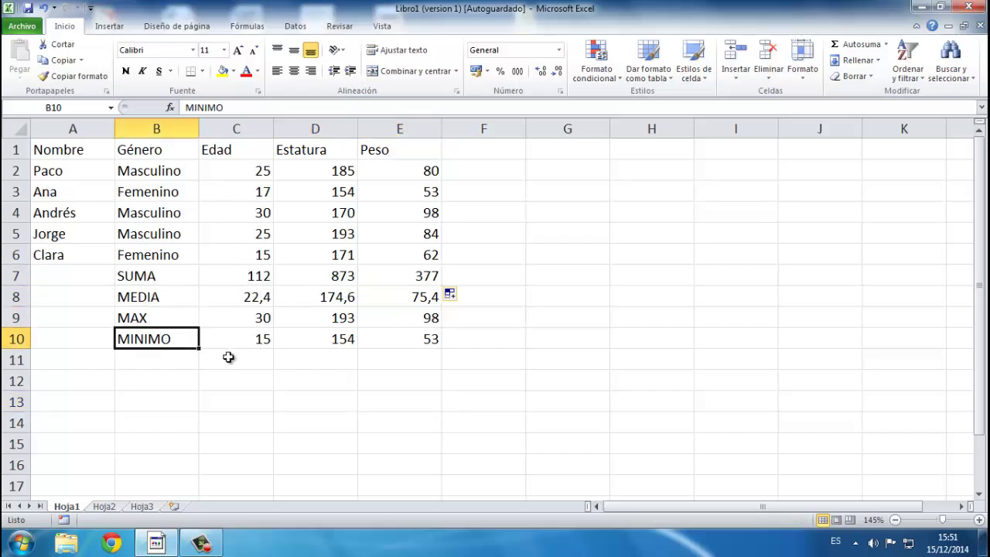
pyautogui.click(225, 357)
# Complete the abbreviated maximum label in B9 so it reads MAXIMO.
pyautogui.doubleClick(158, 316)
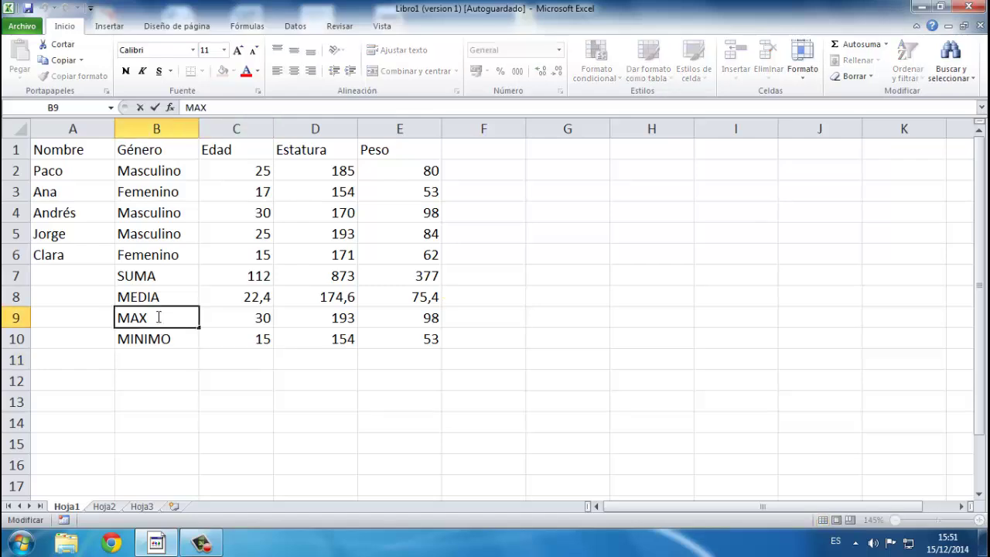
pyautogui.write('IMO')
pyautogui.press('Return')
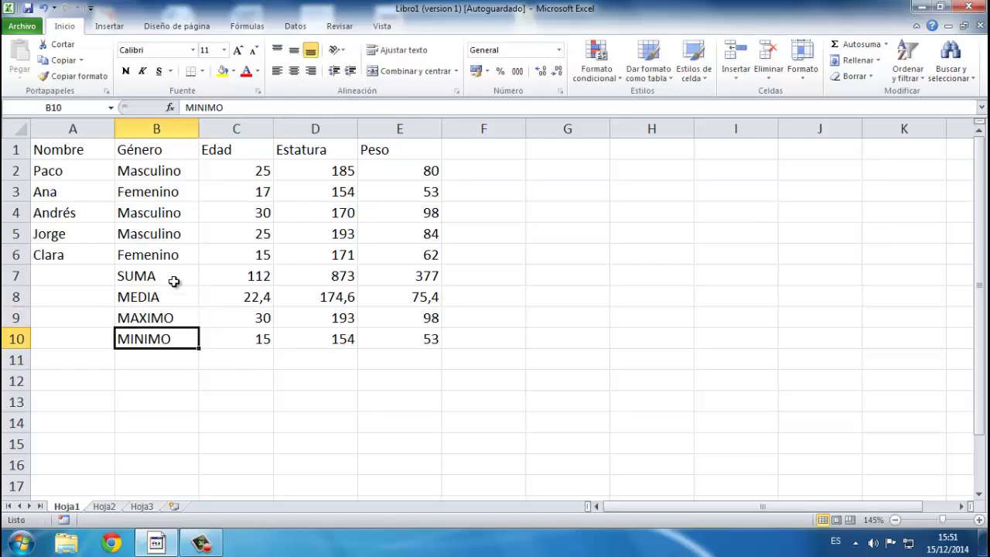
pyautogui.click(888, 45)
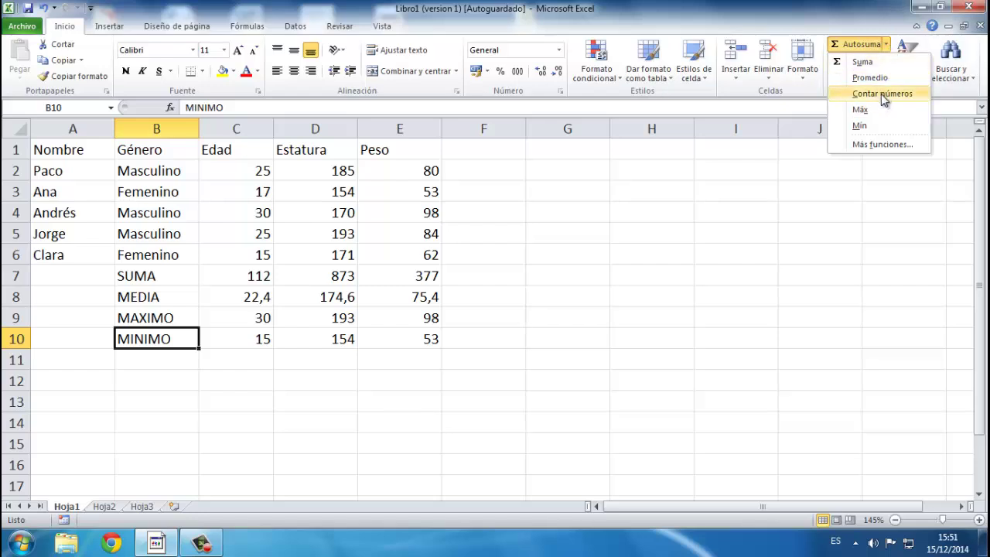
pyautogui.click(155, 360)
pyautogui.click(155, 357)
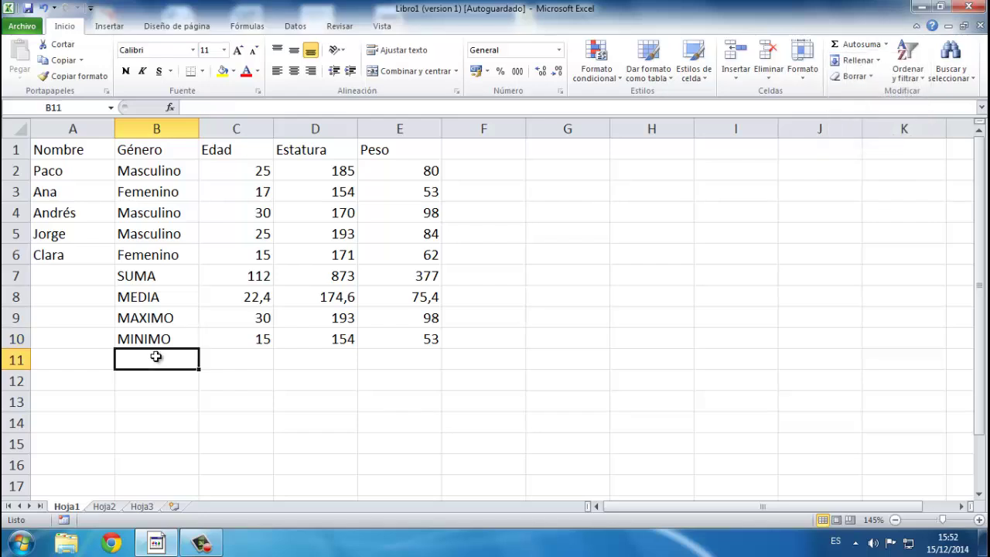
pyautogui.write('=contar')
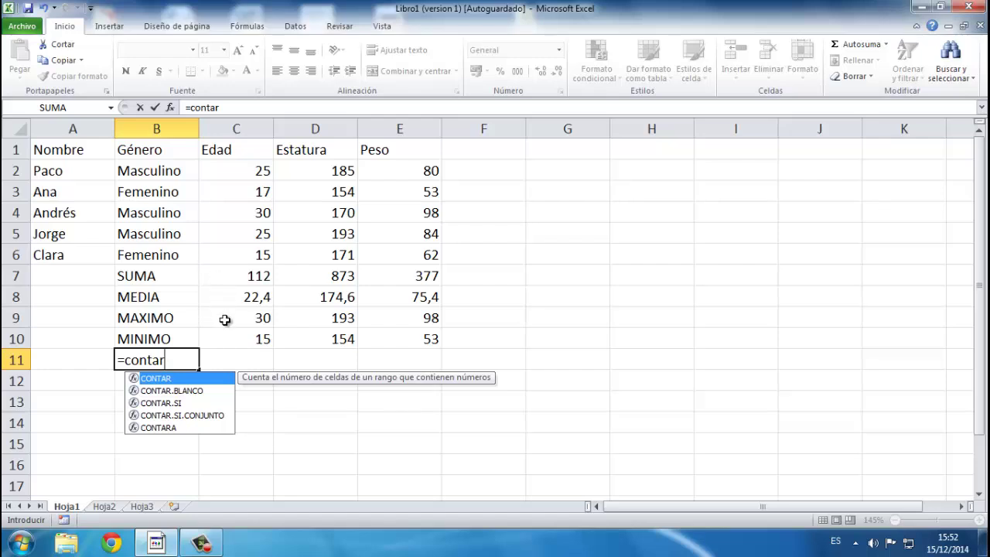
pyautogui.press('BackSpace')
pyautogui.press('BackSpace')
pyautogui.press('BackSpace')
pyautogui.press('BackSpace')
pyautogui.press('Escape')
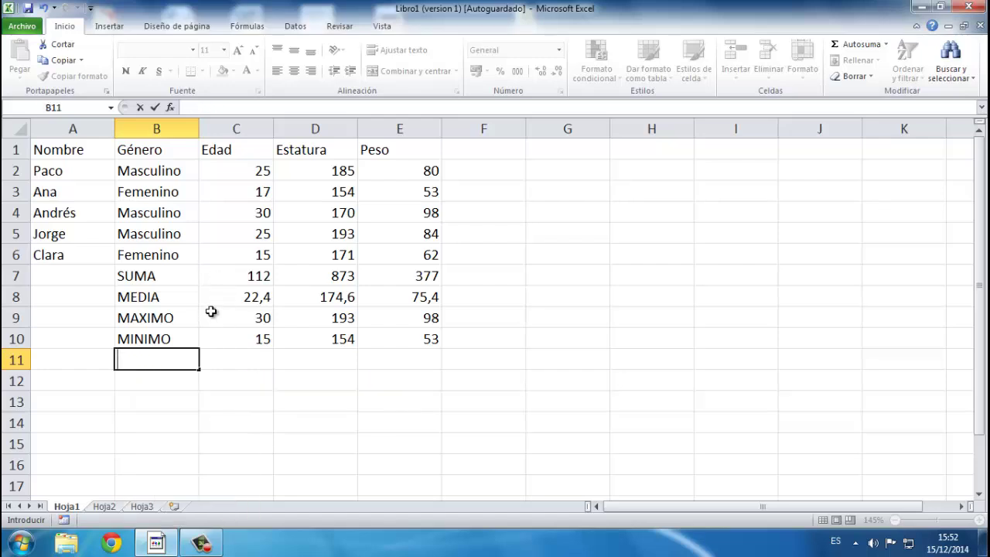
pyautogui.press('Down')
pyautogui.click(173, 364)
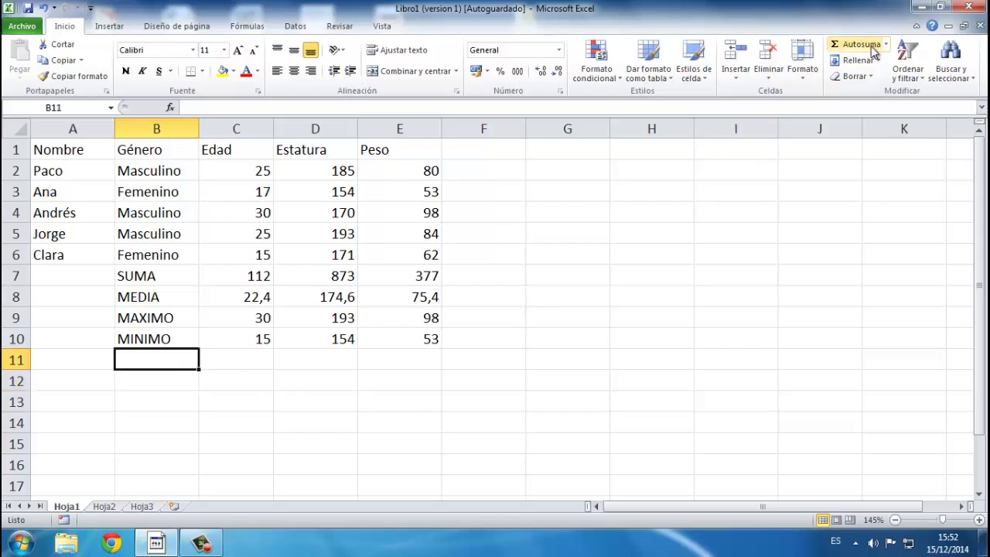